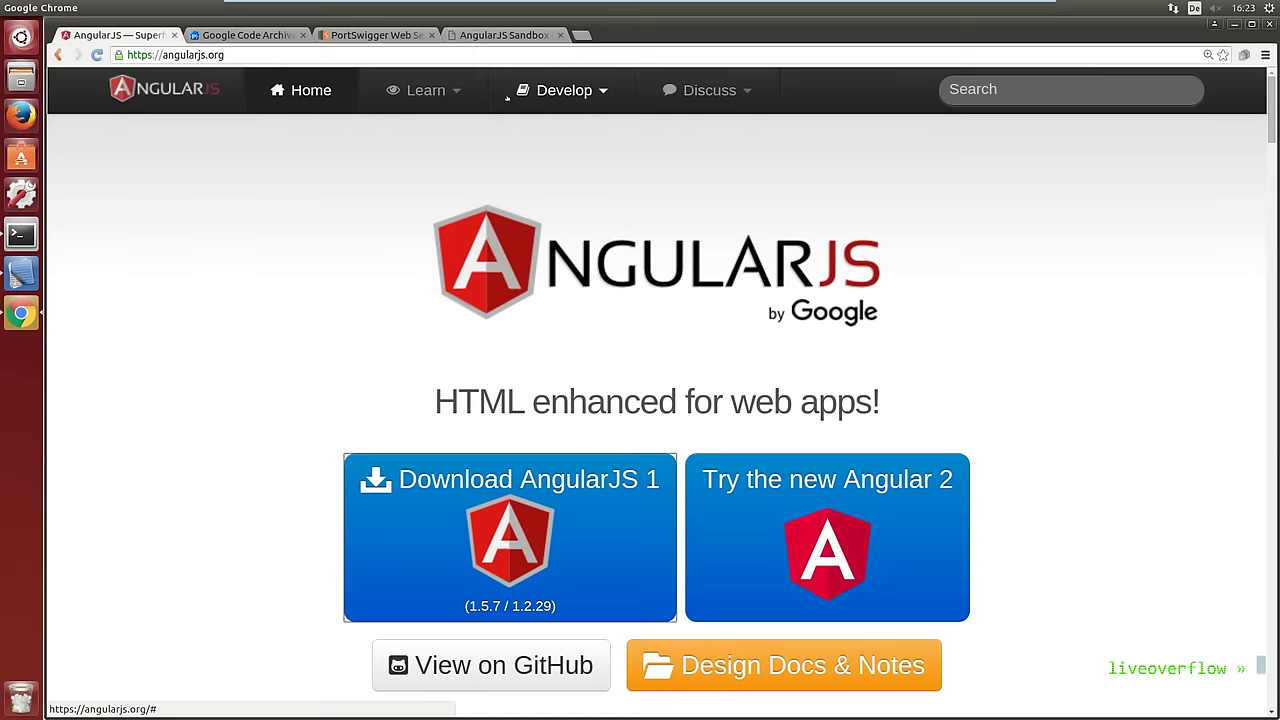
Reach the PhoneCat Tutorial App page via the Develop menu on the AngularJS homepage.
click(450, 92)
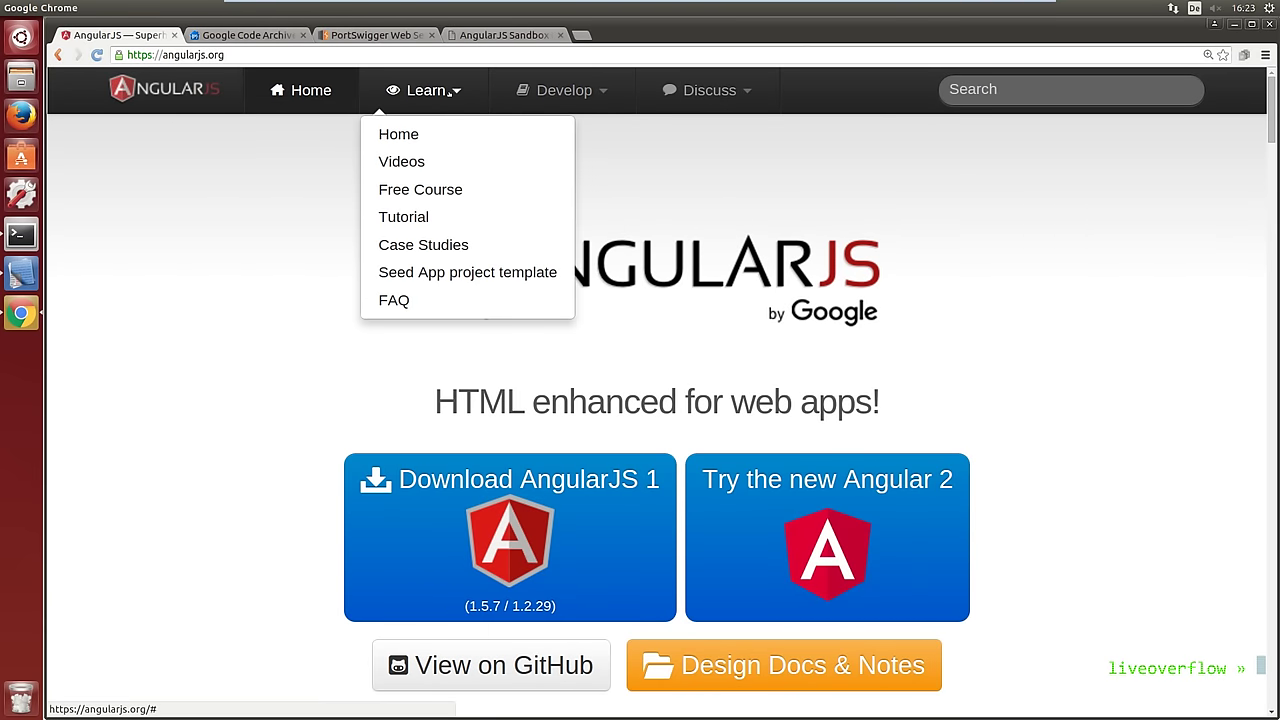
click(565, 90)
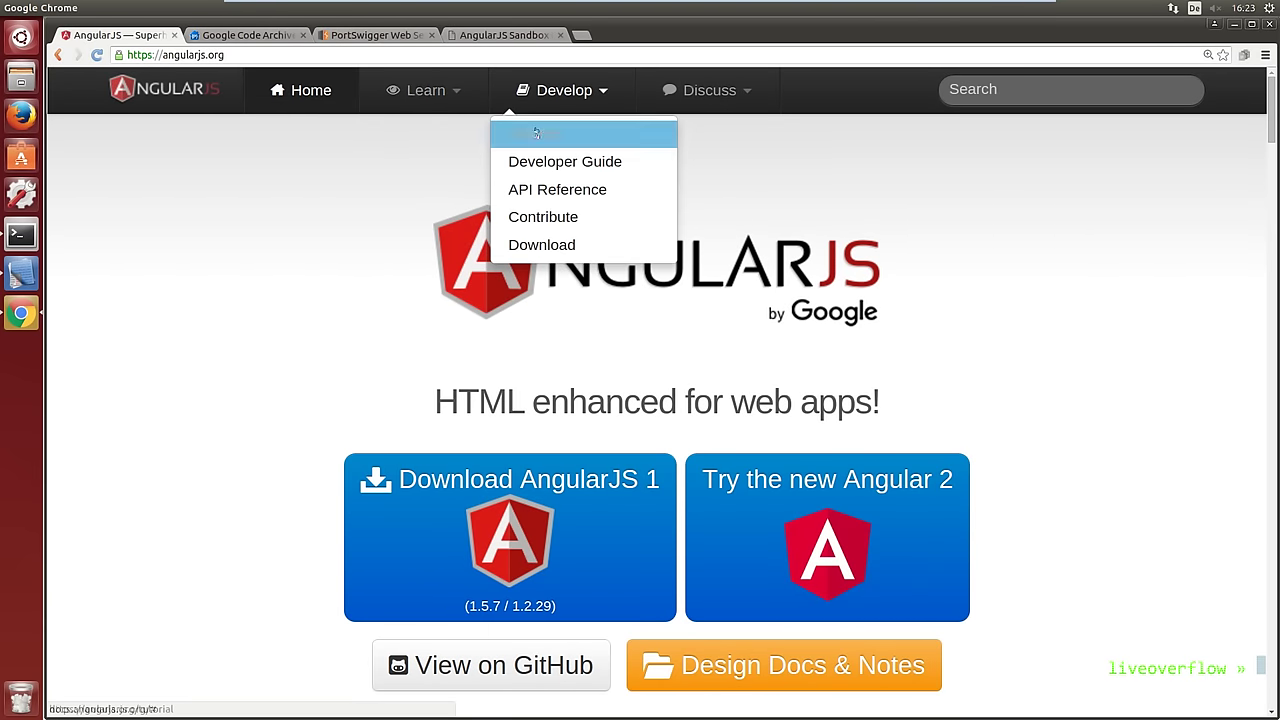
click(538, 138)
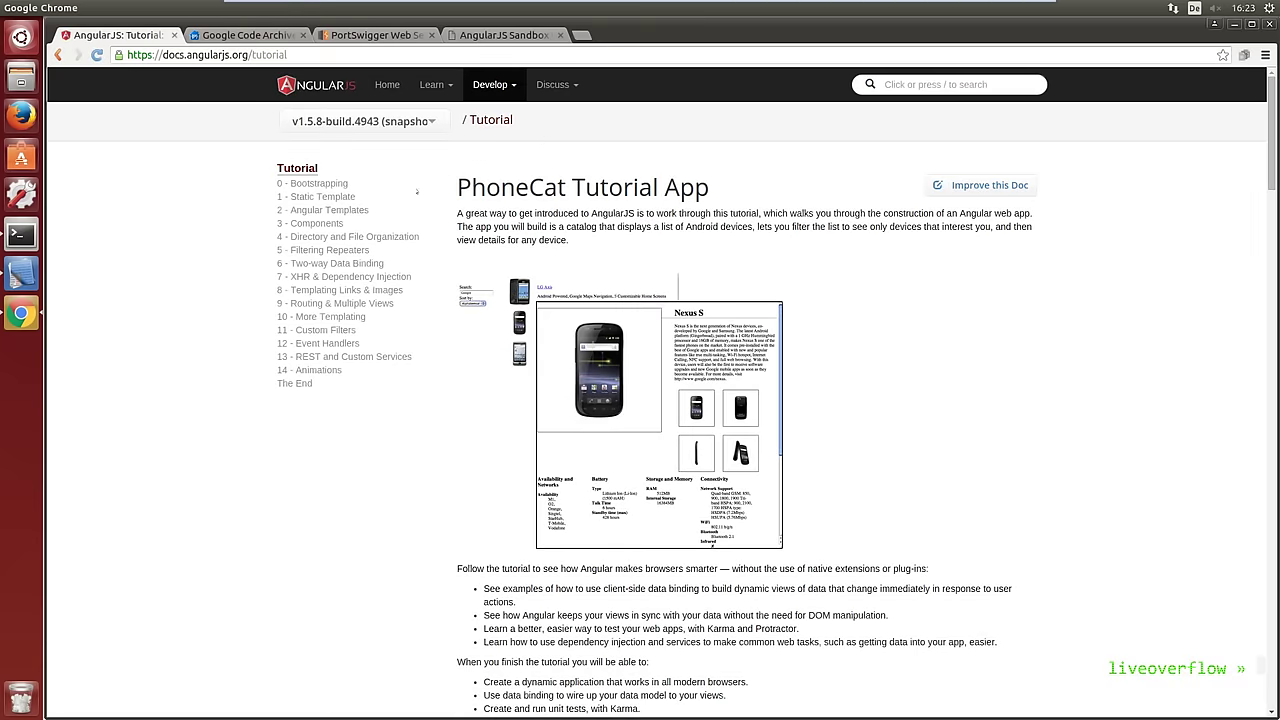
Go to step 6, Two-way Data Binding, and launch its Live Demo phone list sorted by Newest.
click(357, 263)
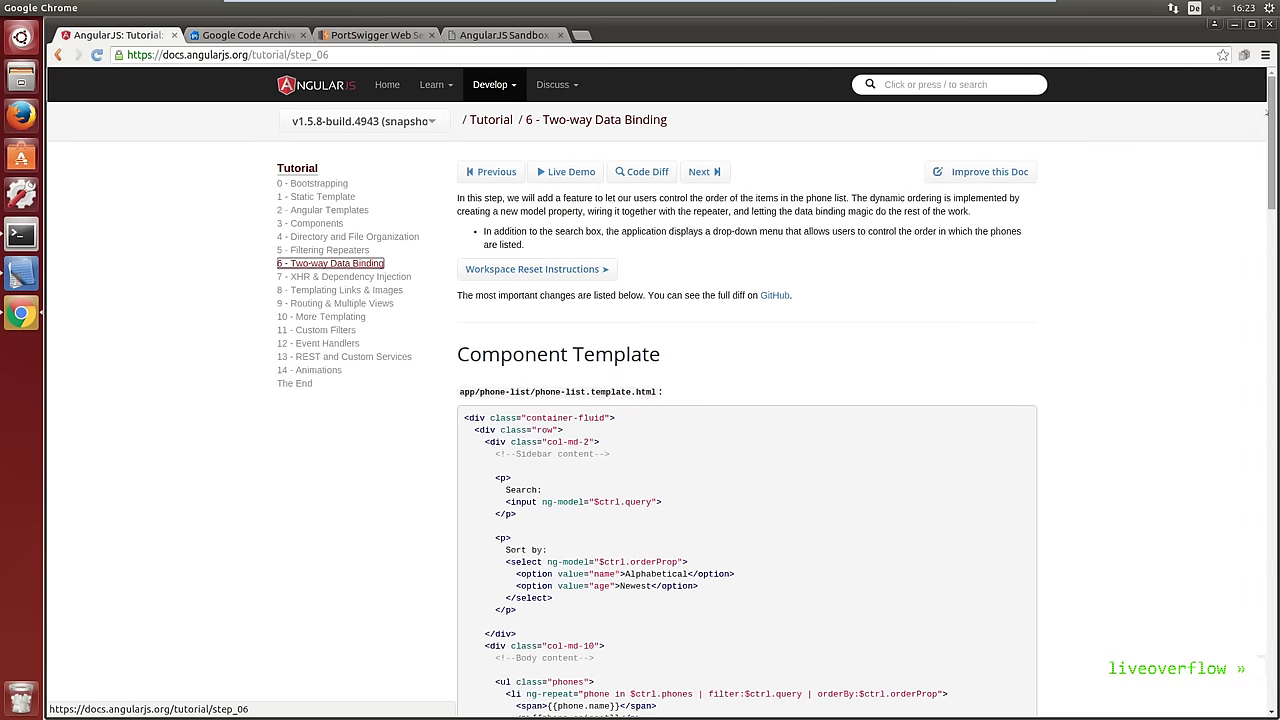
scroll(745, 430, down, 15)
scroll(745, 430, down, 10)
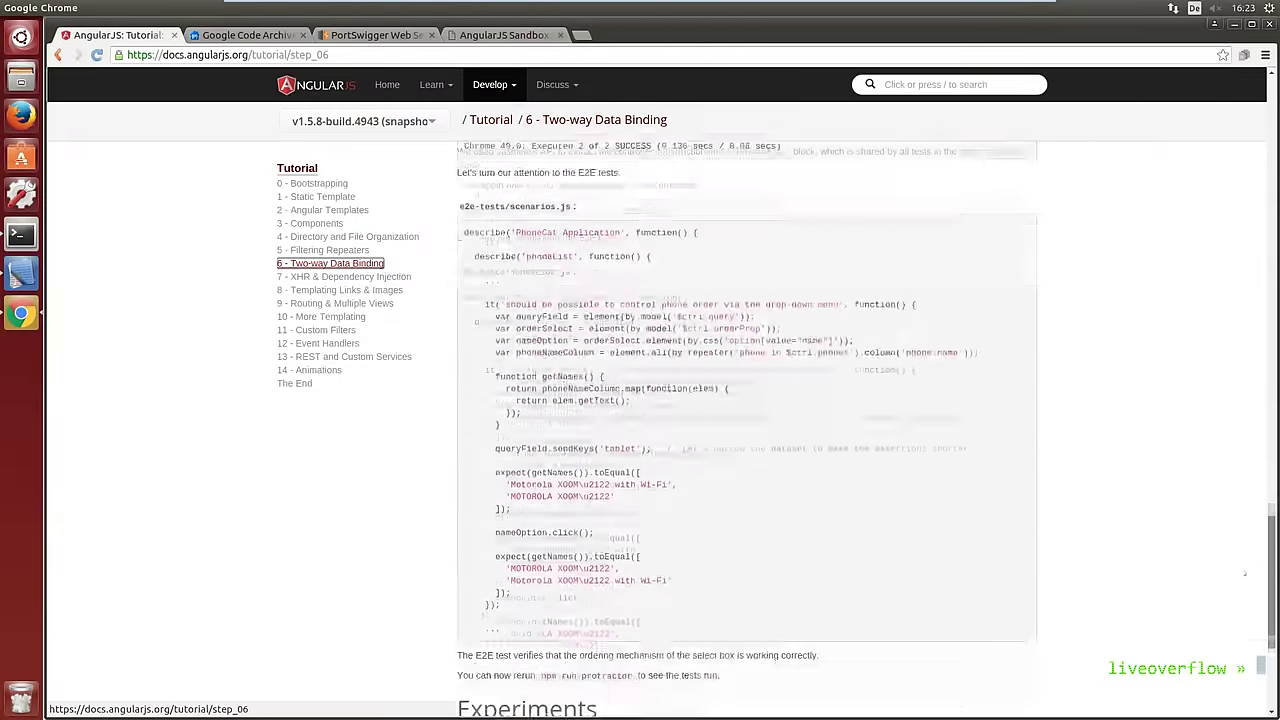
click(565, 603)
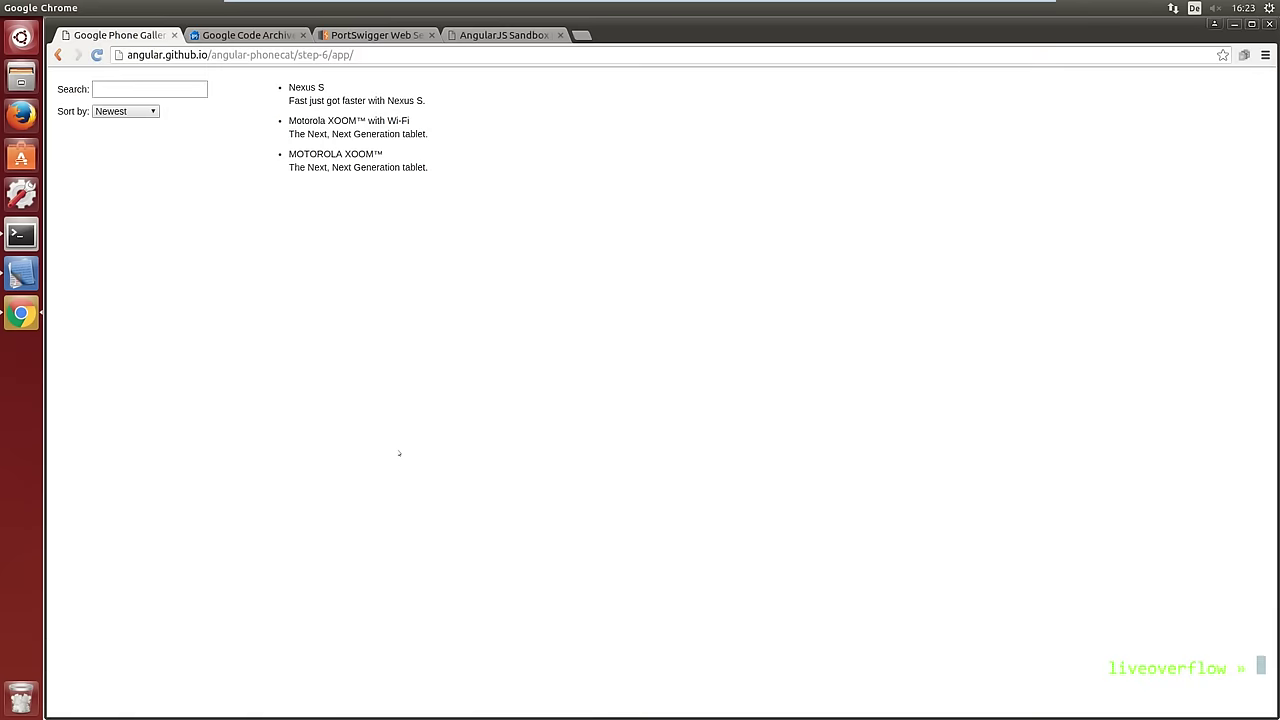
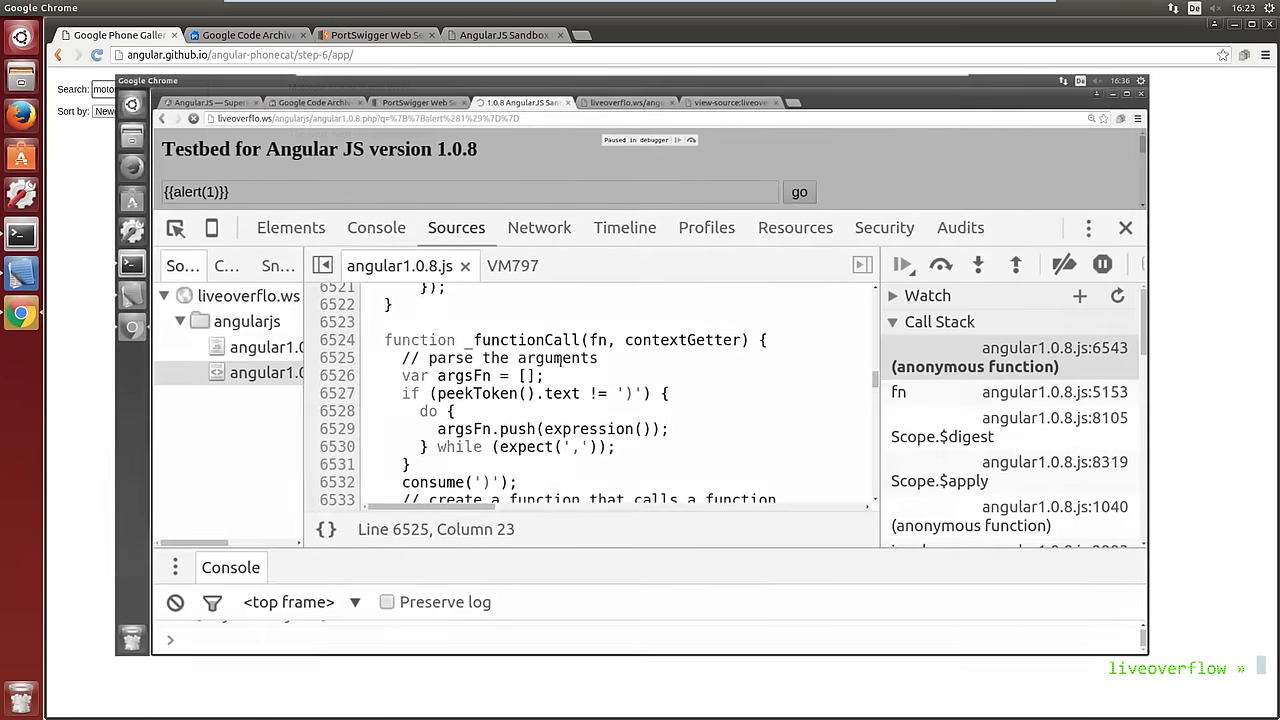
Filter the phone list with 'motor' and sort it Alphabetical.
text(r)
click(110, 111)
click(106, 124)
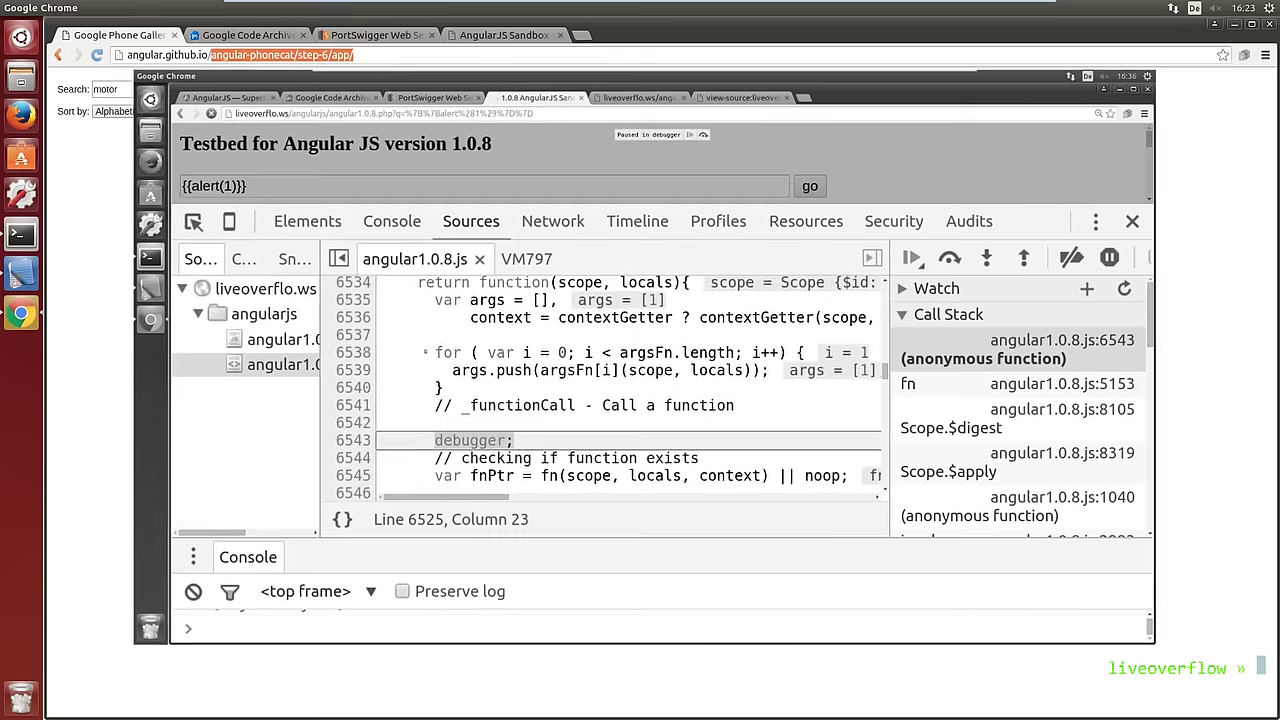
Go back through the browser history to the earlier AngularJS pages.
key(Return)
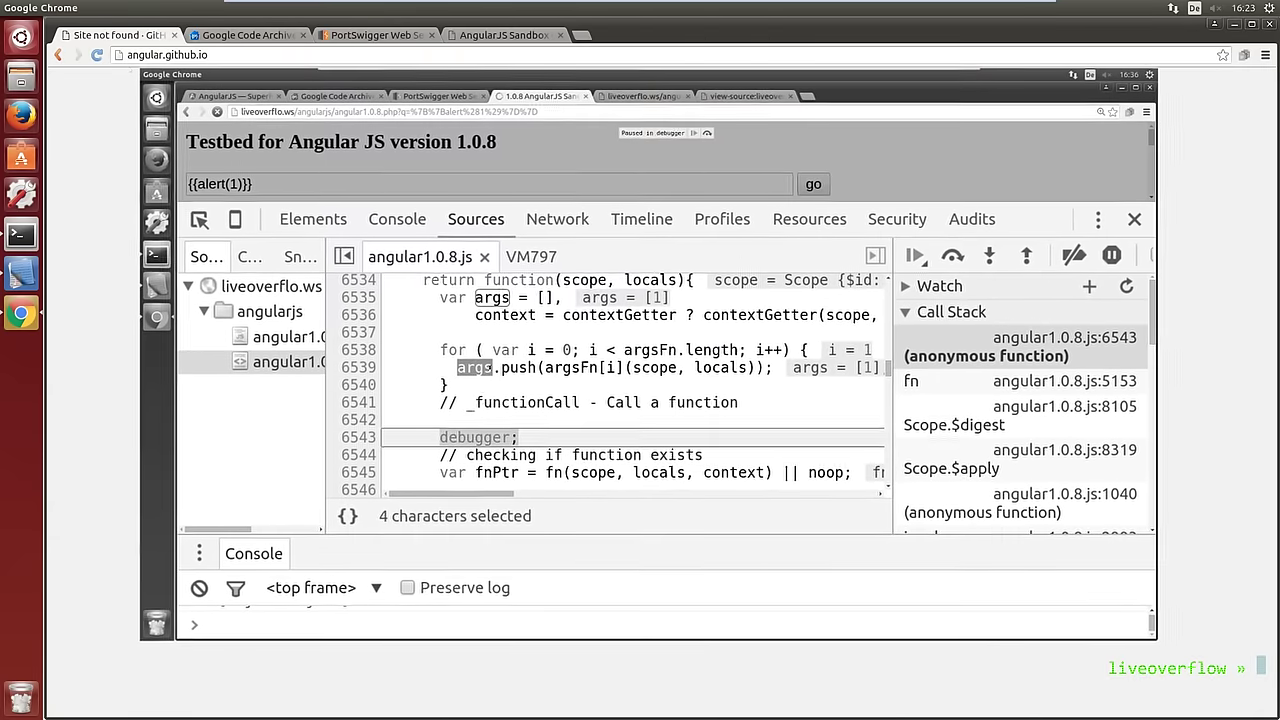
key(alt+Left)
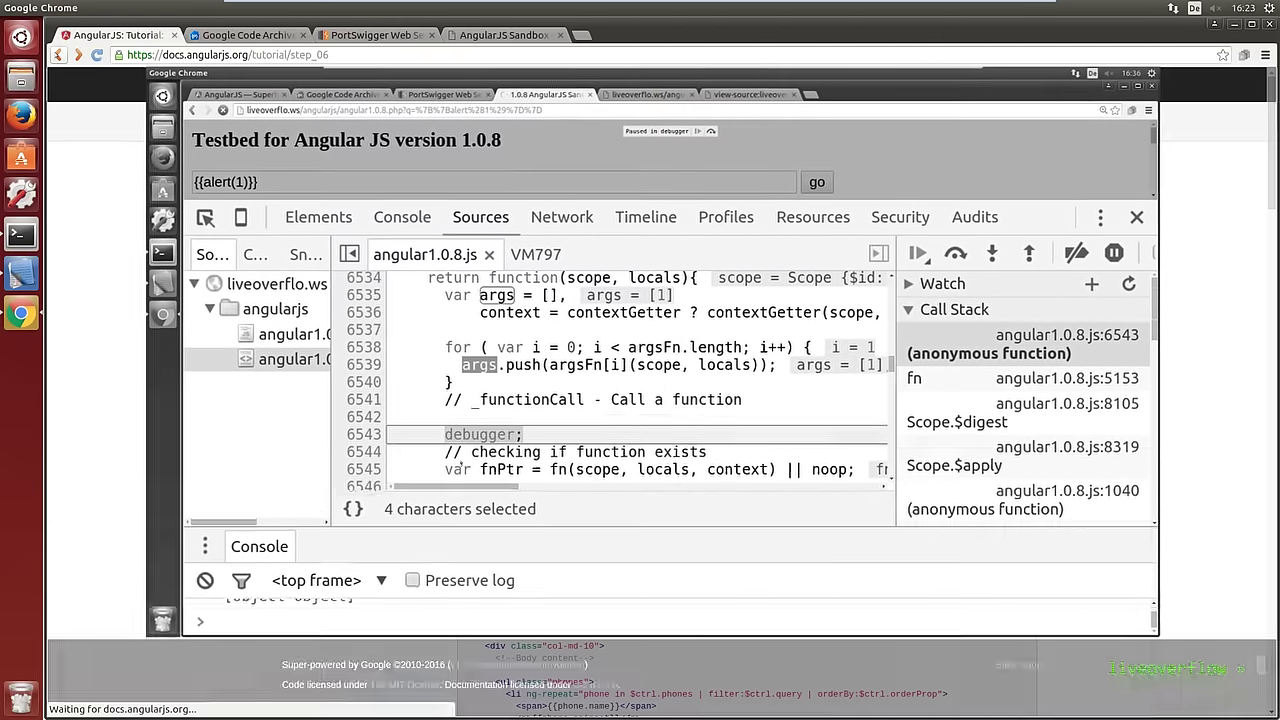
key(alt+Left)
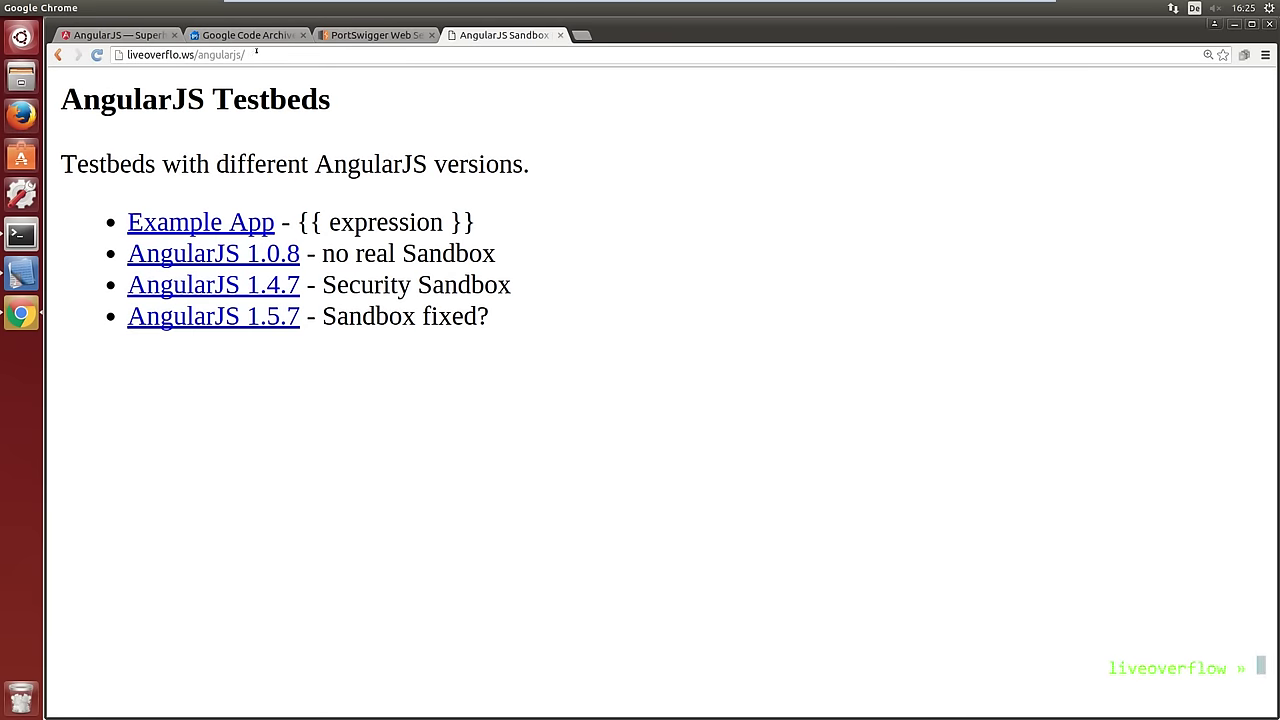
Select the page address, then open the Example App from the Testbeds list.
drag(260, 53, 80, 54)
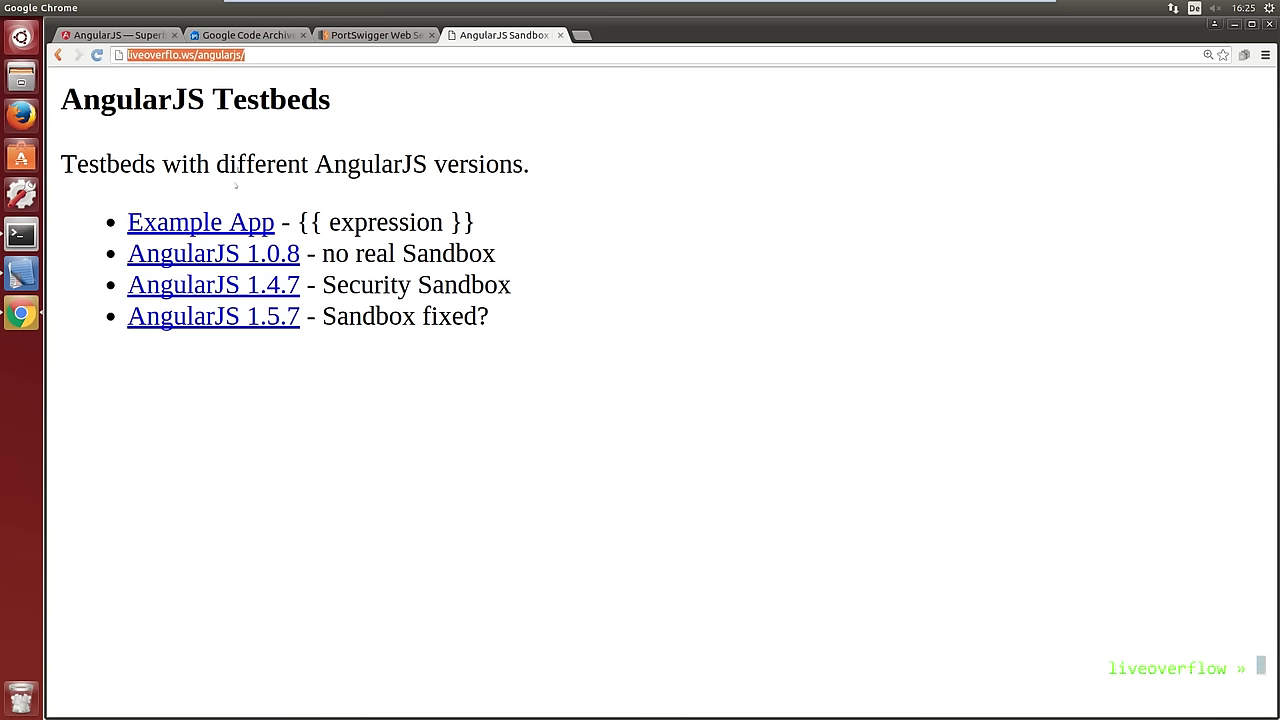
click(228, 222)
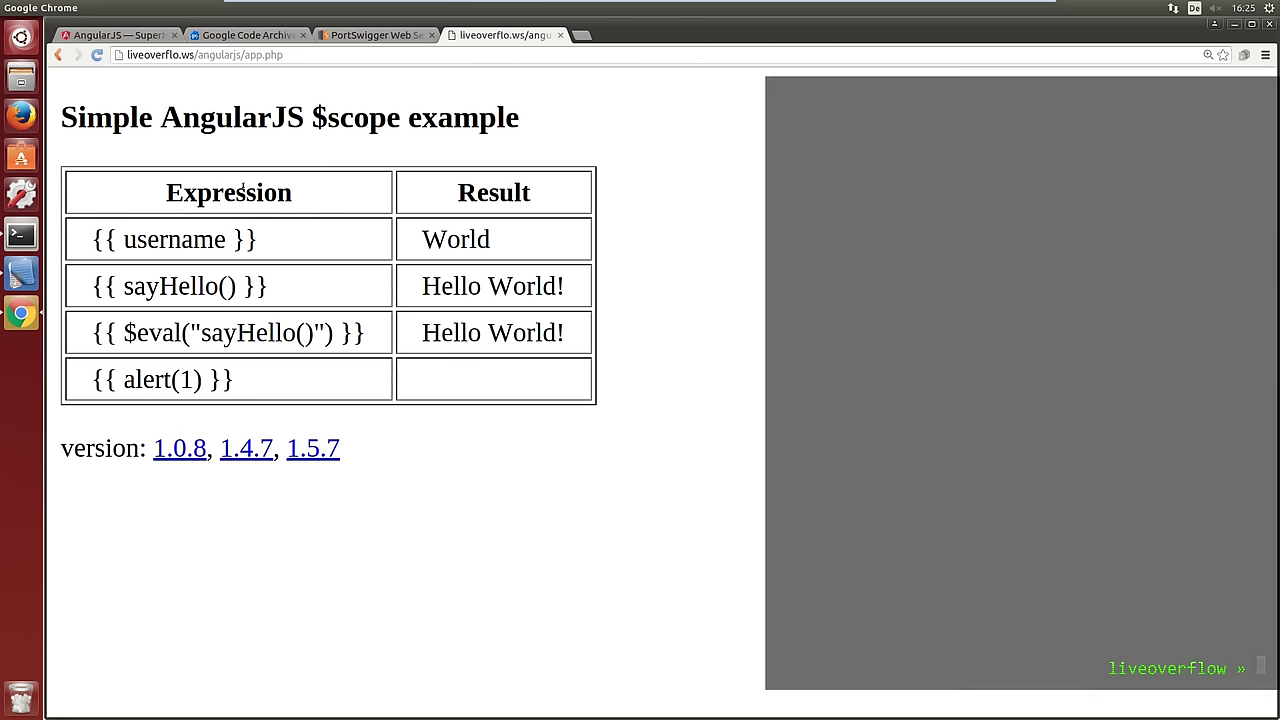
View the Example App's HTML source and zoom out to fit more lines.
right_click(630, 270)
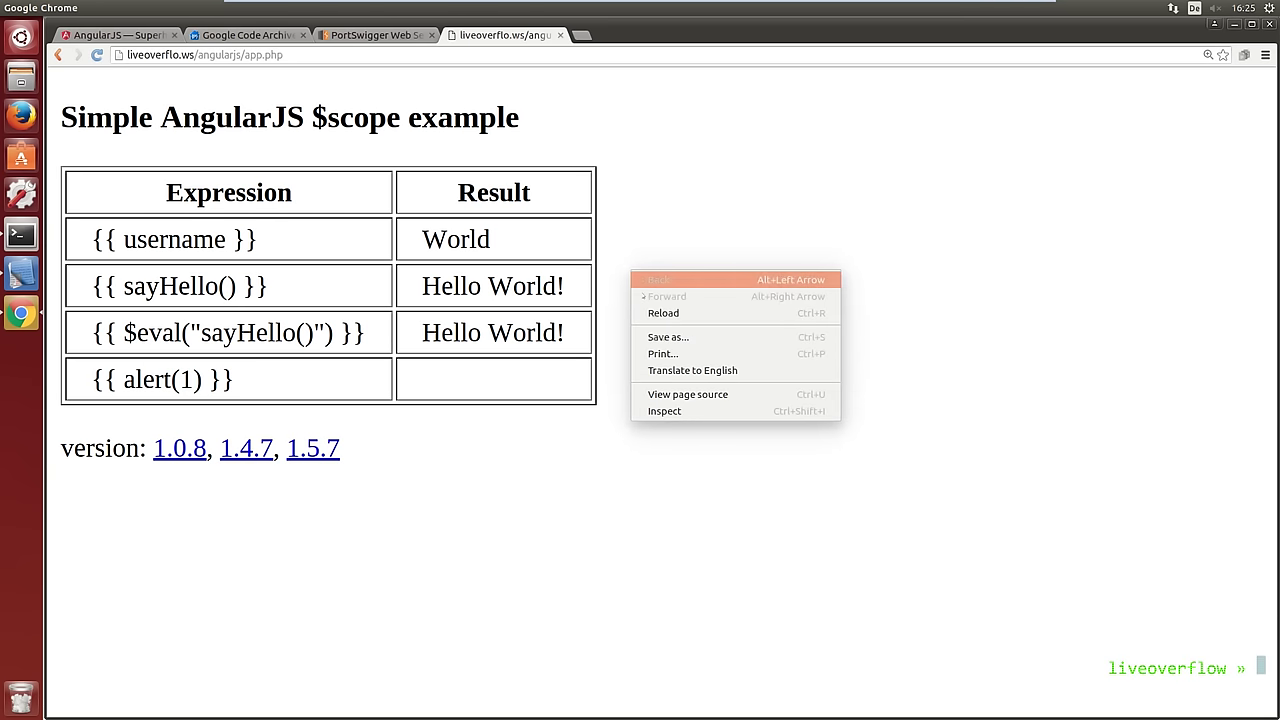
click(685, 393)
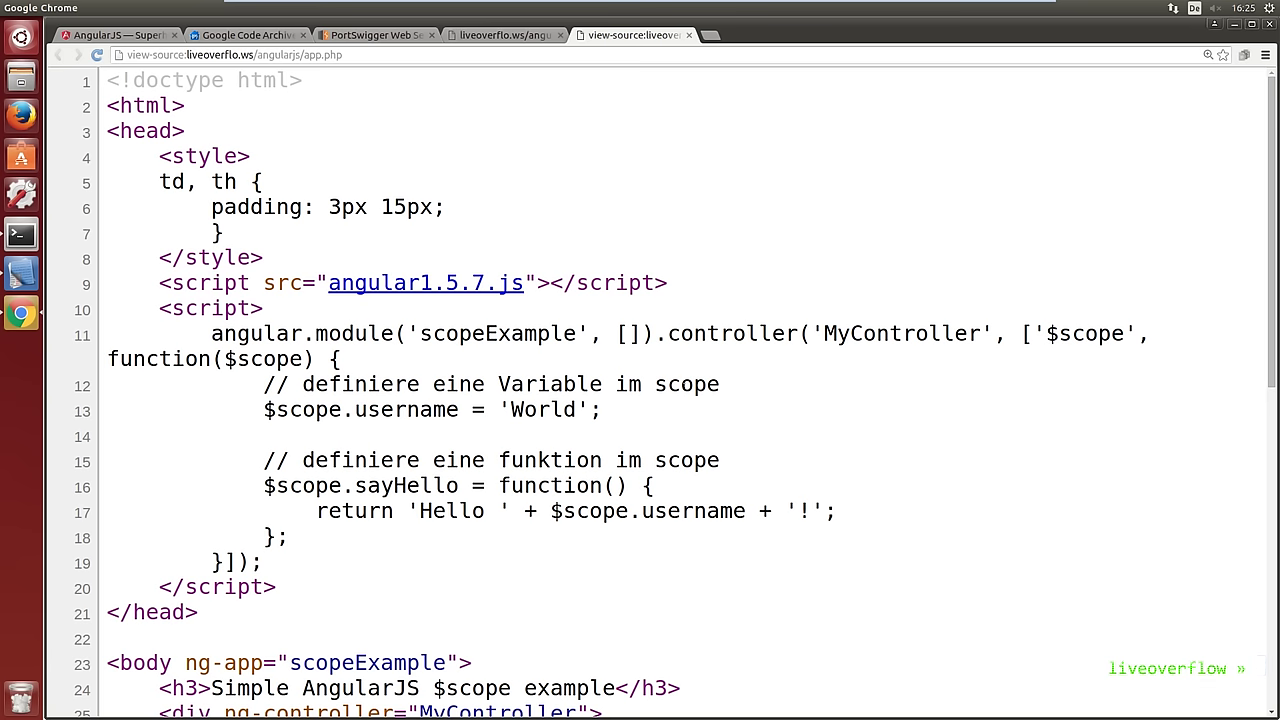
key(ctrl+minus)
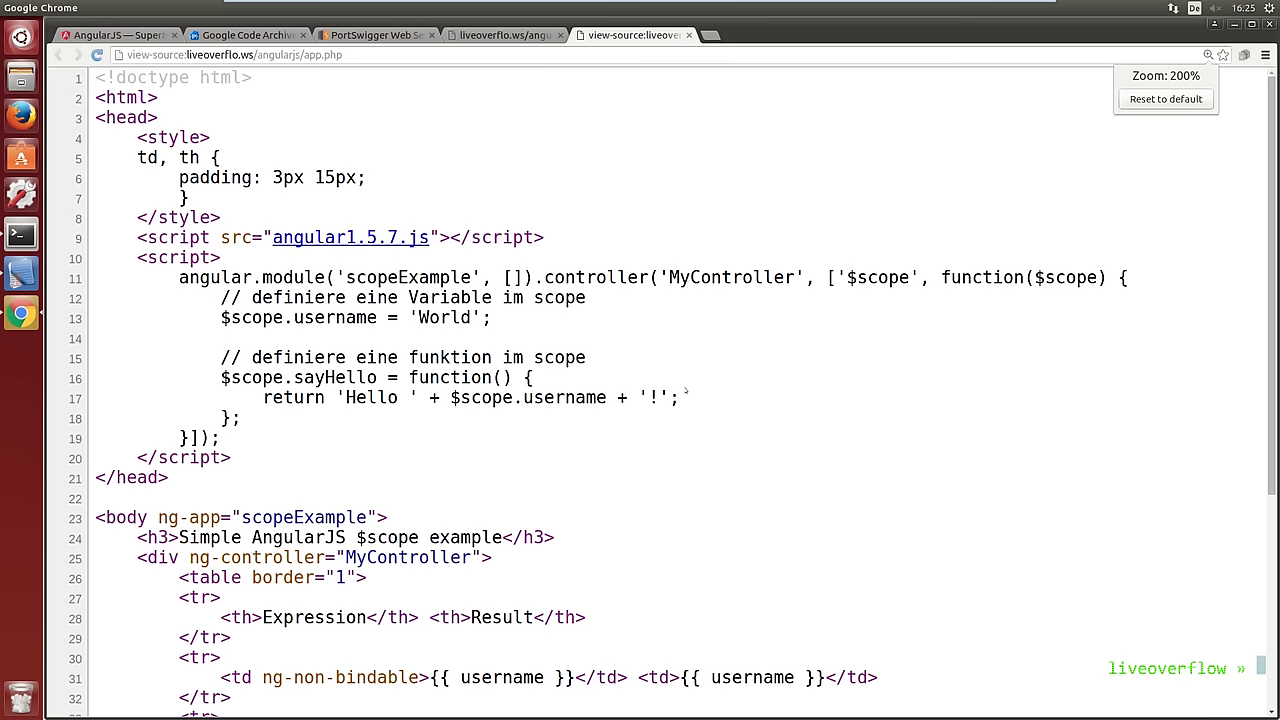
Highlight the scopeExample module, MyController, its $scope dependency and username = 'World'.
drag(179, 277, 268, 277)
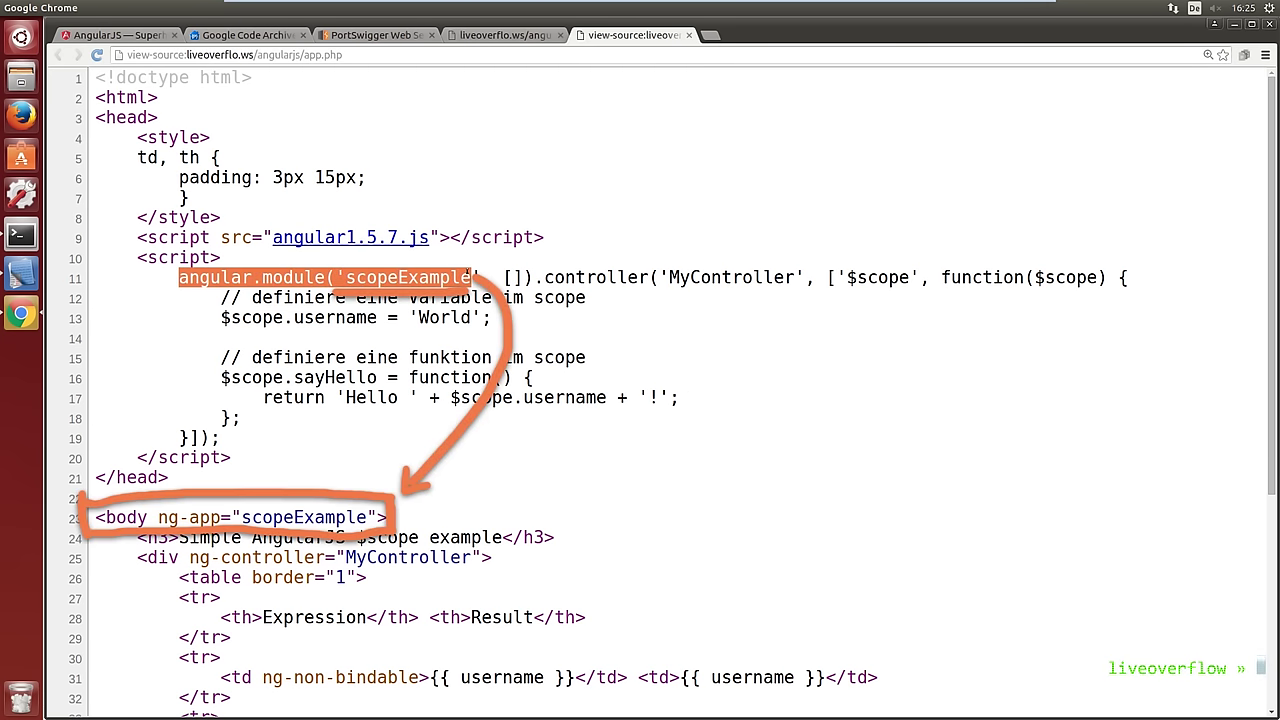
drag(544, 277, 839, 272)
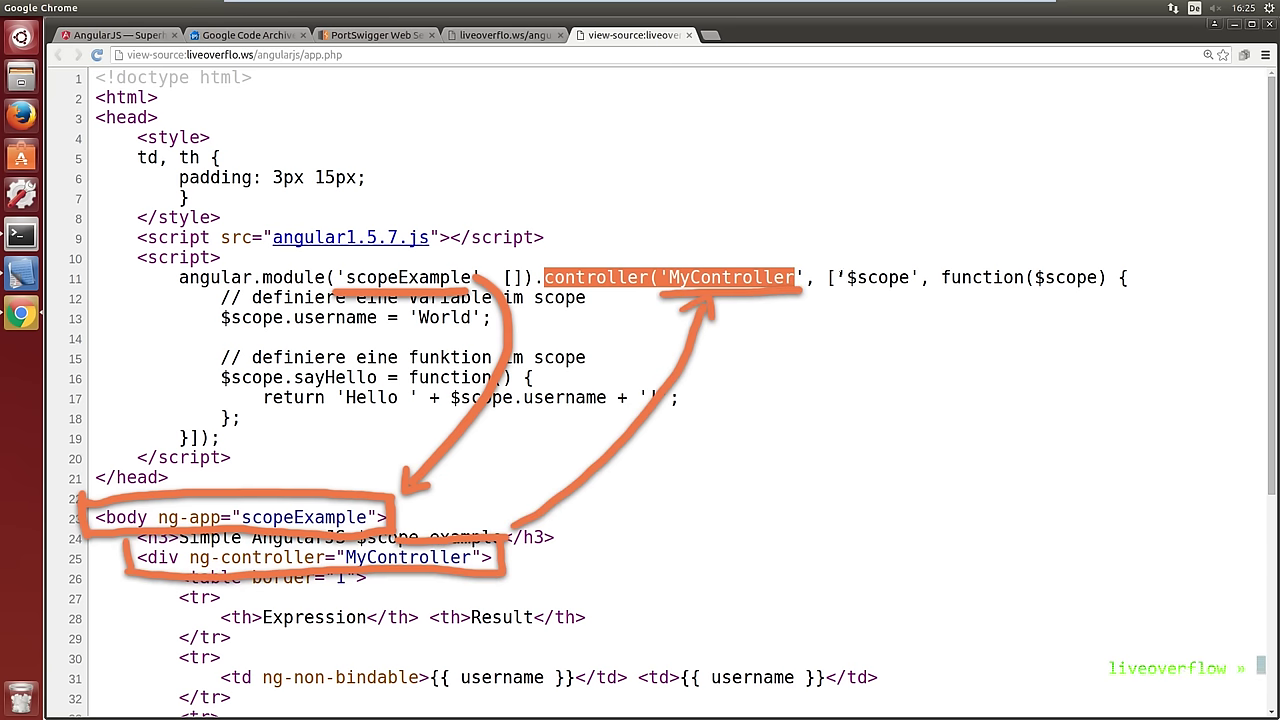
mouse_move(846, 277)
mouse_down()
mouse_move(918, 272)
mouse_move(905, 273)
mouse_up()
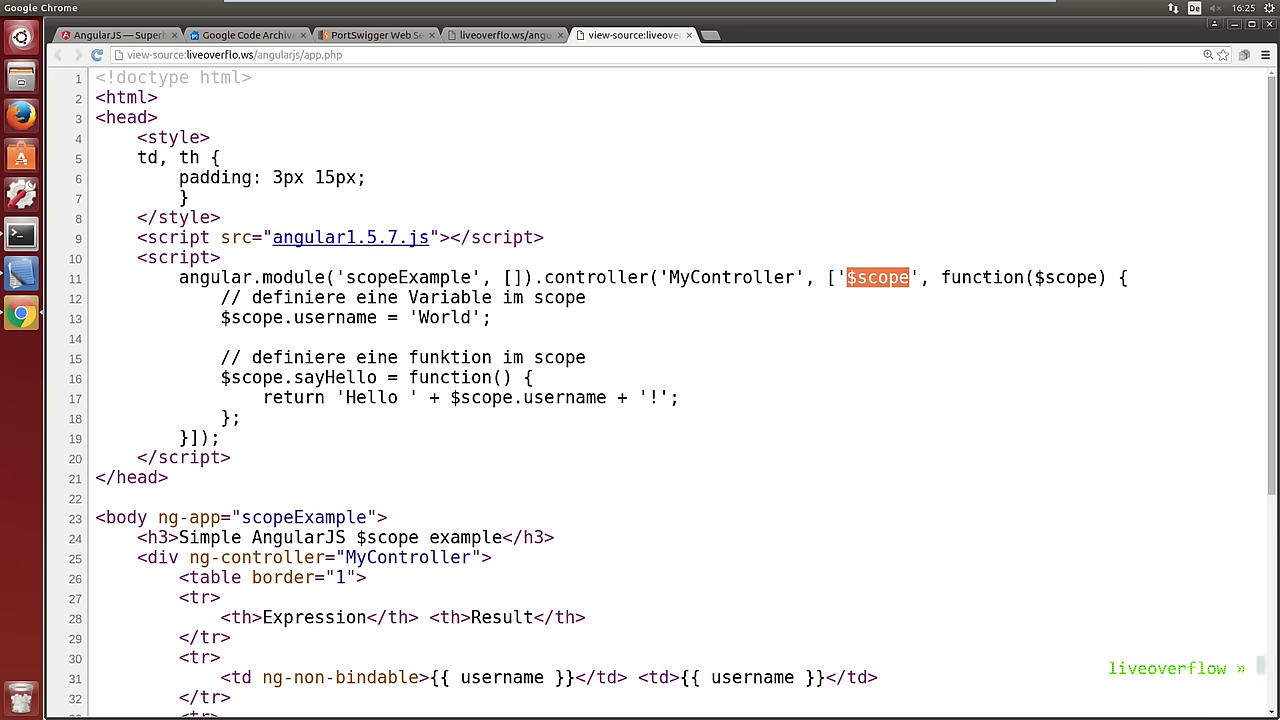
drag(1033, 277, 1093, 278)
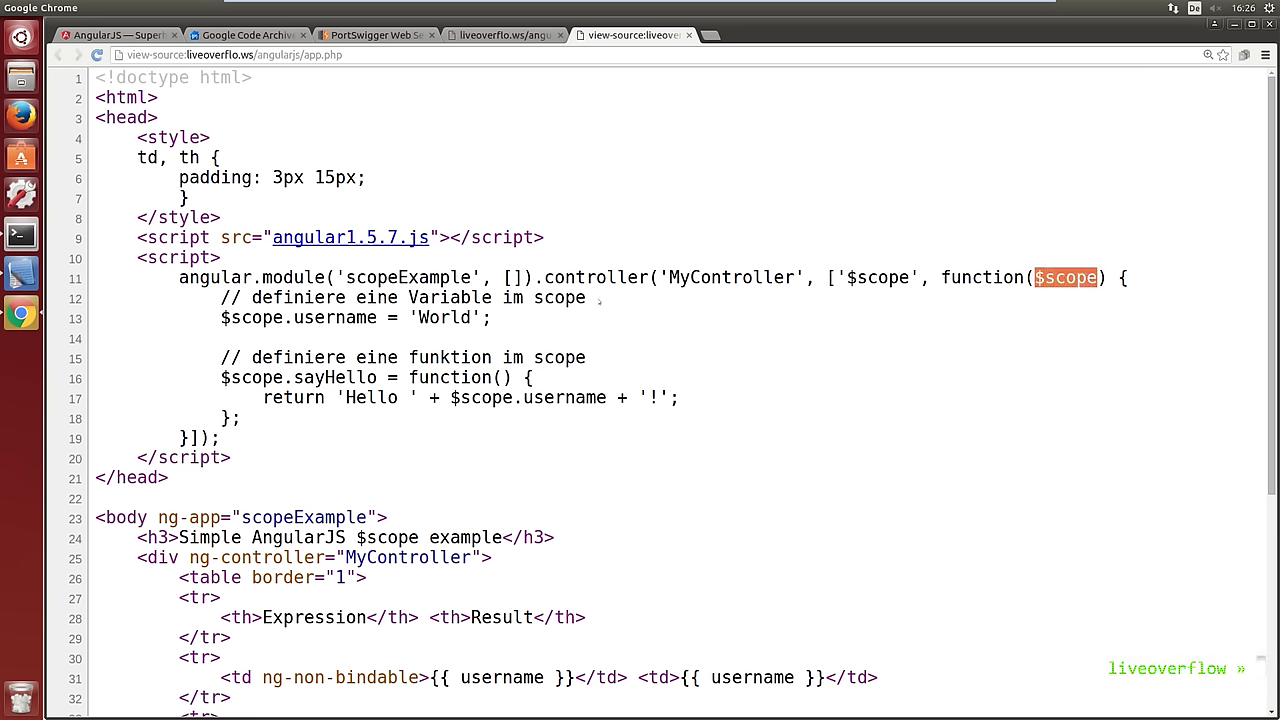
drag(220, 317, 376, 317)
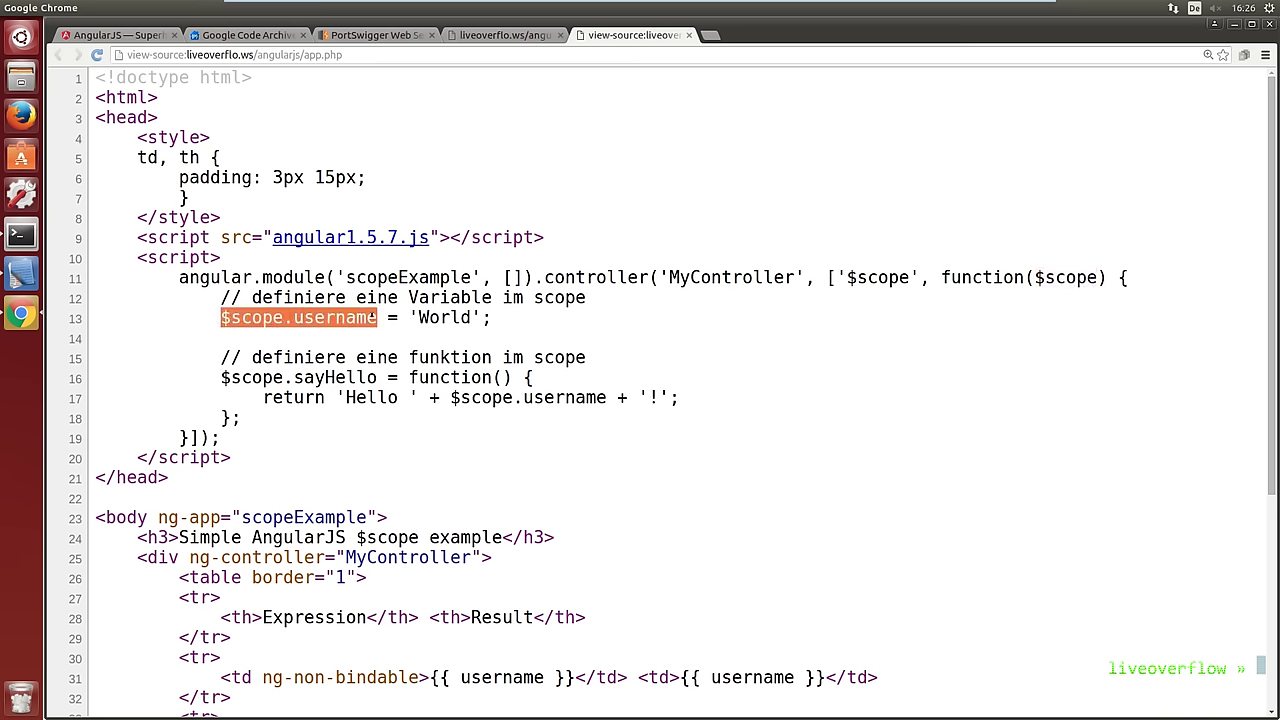
click(293, 317)
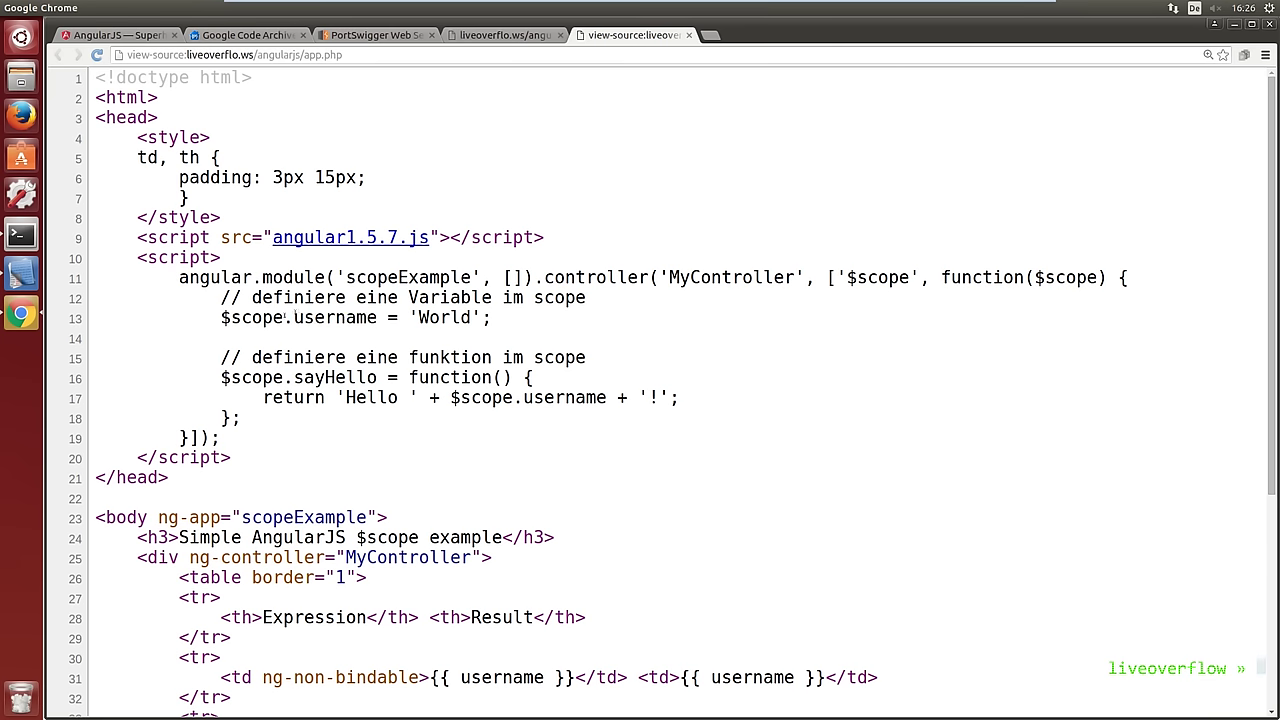
drag(293, 317, 480, 317)
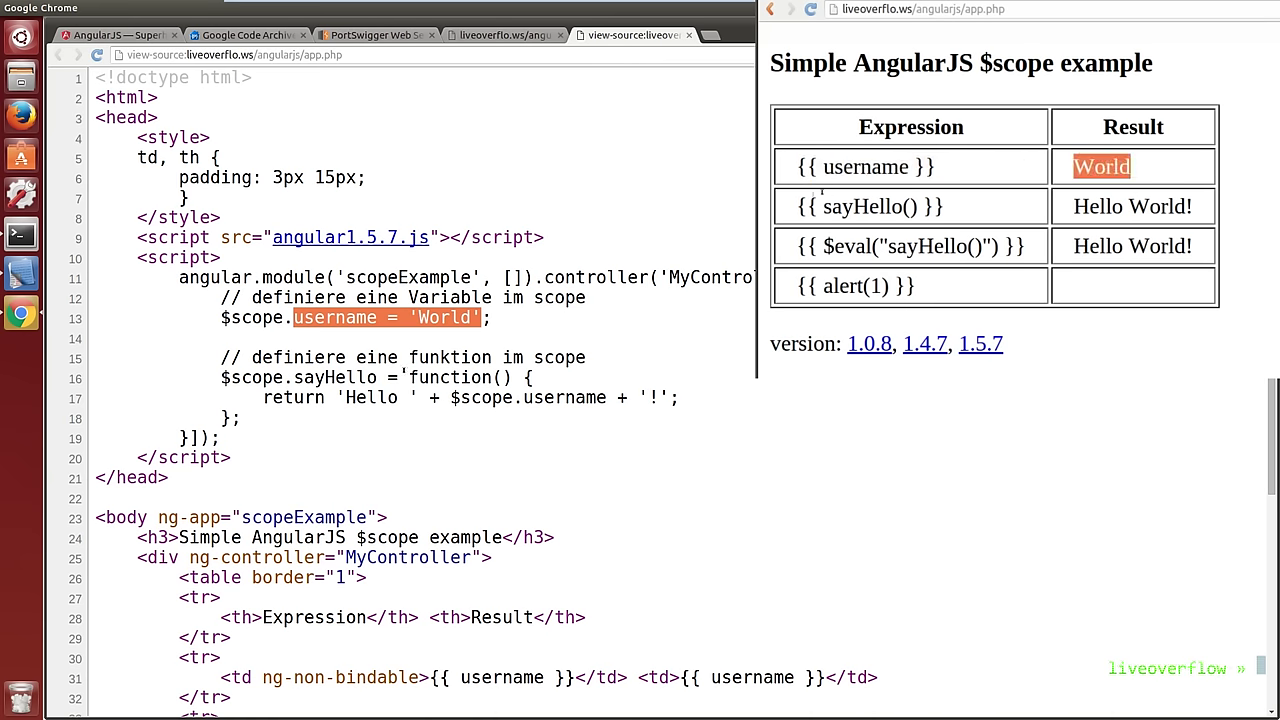
scroll(680, 465, down, 4)
drag(680, 465, 824, 465)
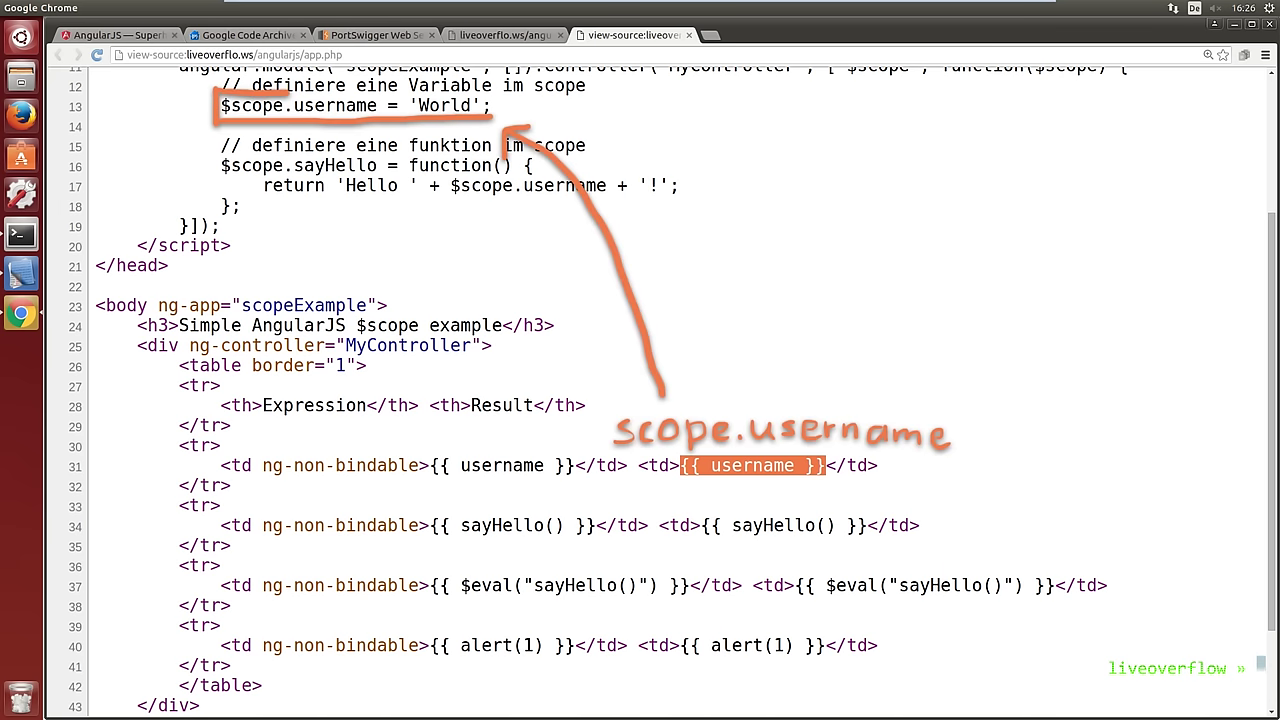
drag(221, 105, 377, 105)
drag(680, 465, 825, 465)
drag(221, 105, 368, 105)
drag(680, 465, 825, 465)
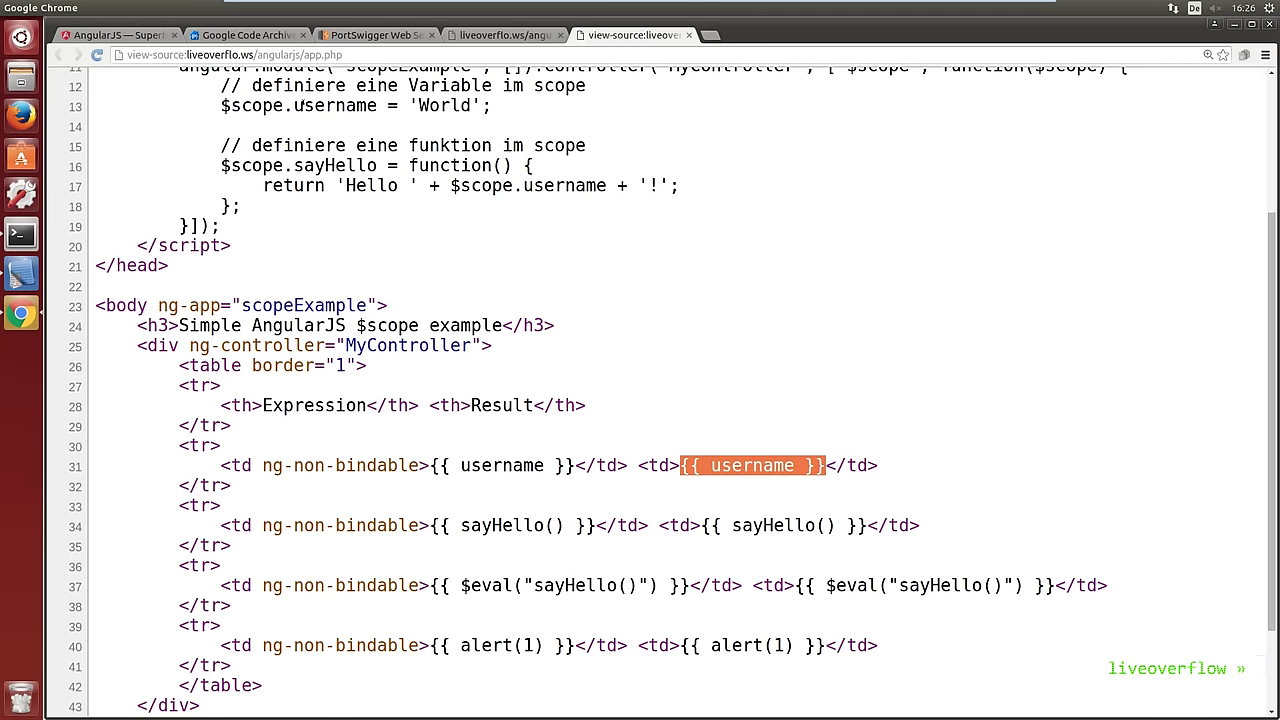
drag(221, 105, 378, 105)
drag(701, 525, 866, 527)
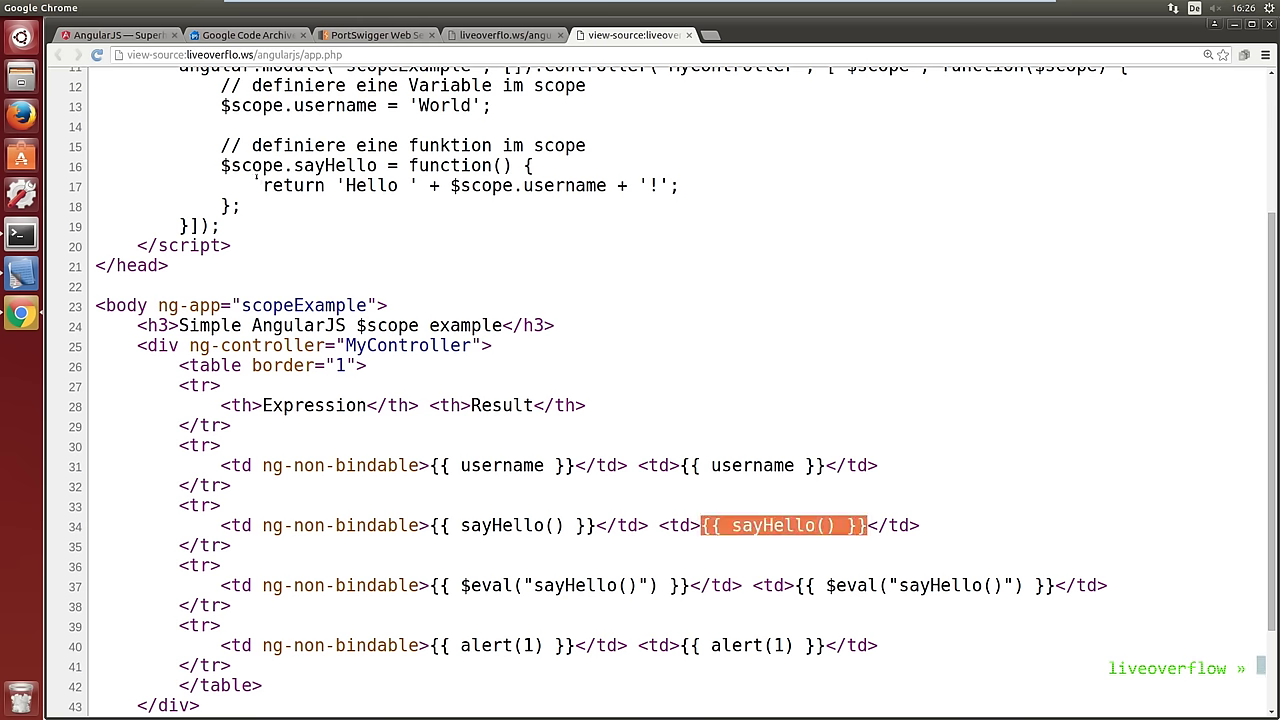
drag(221, 165, 372, 165)
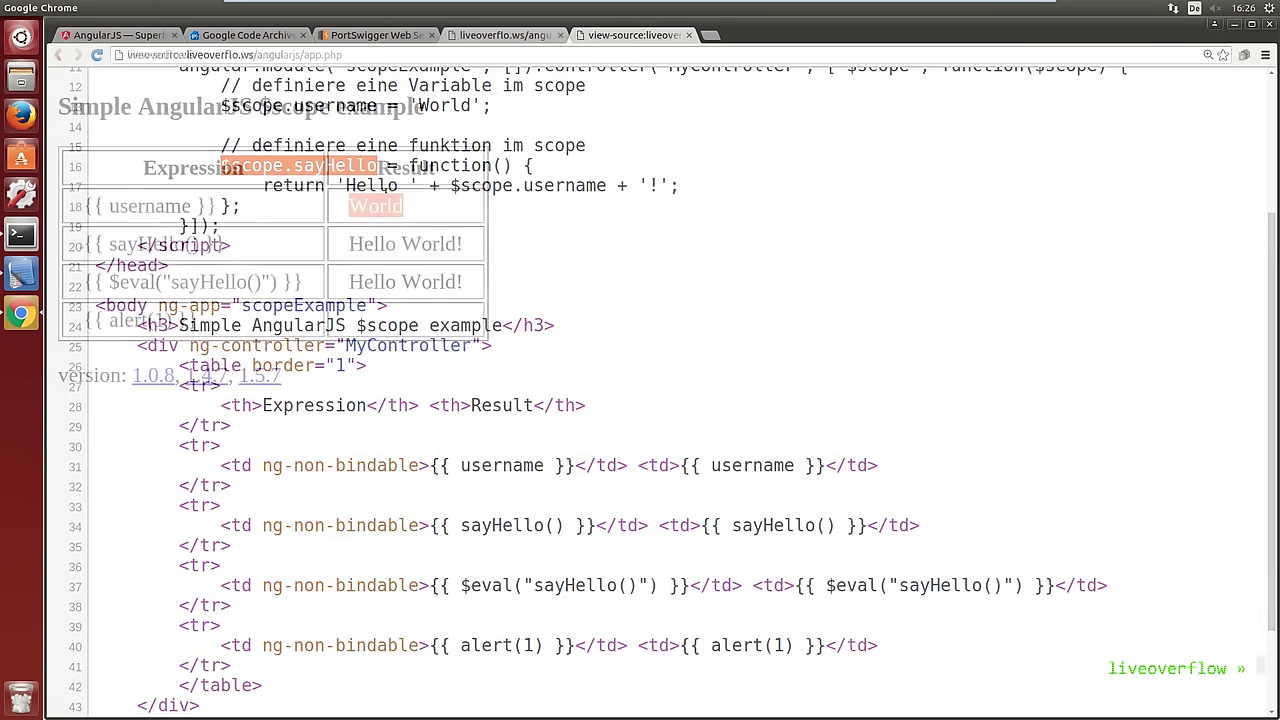
drag(84, 244, 226, 244)
drag(350, 244, 349, 206)
drag(198, 320, 79, 320)
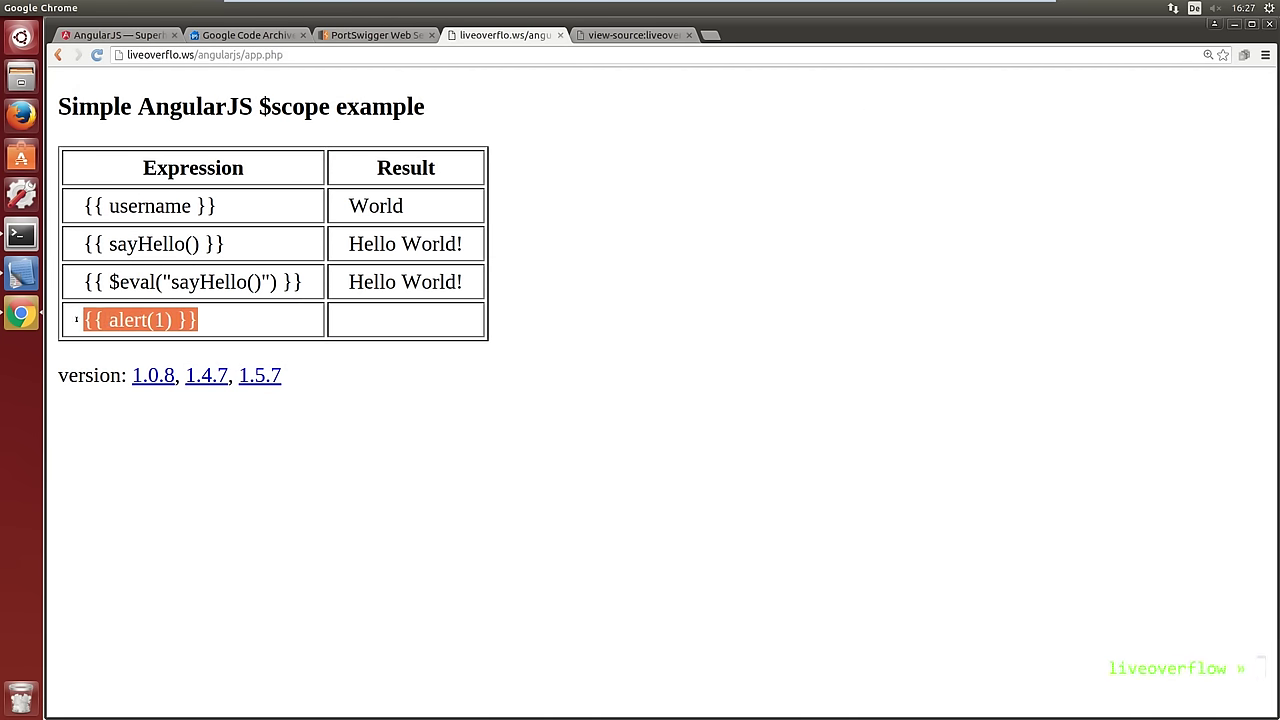
click(350, 320)
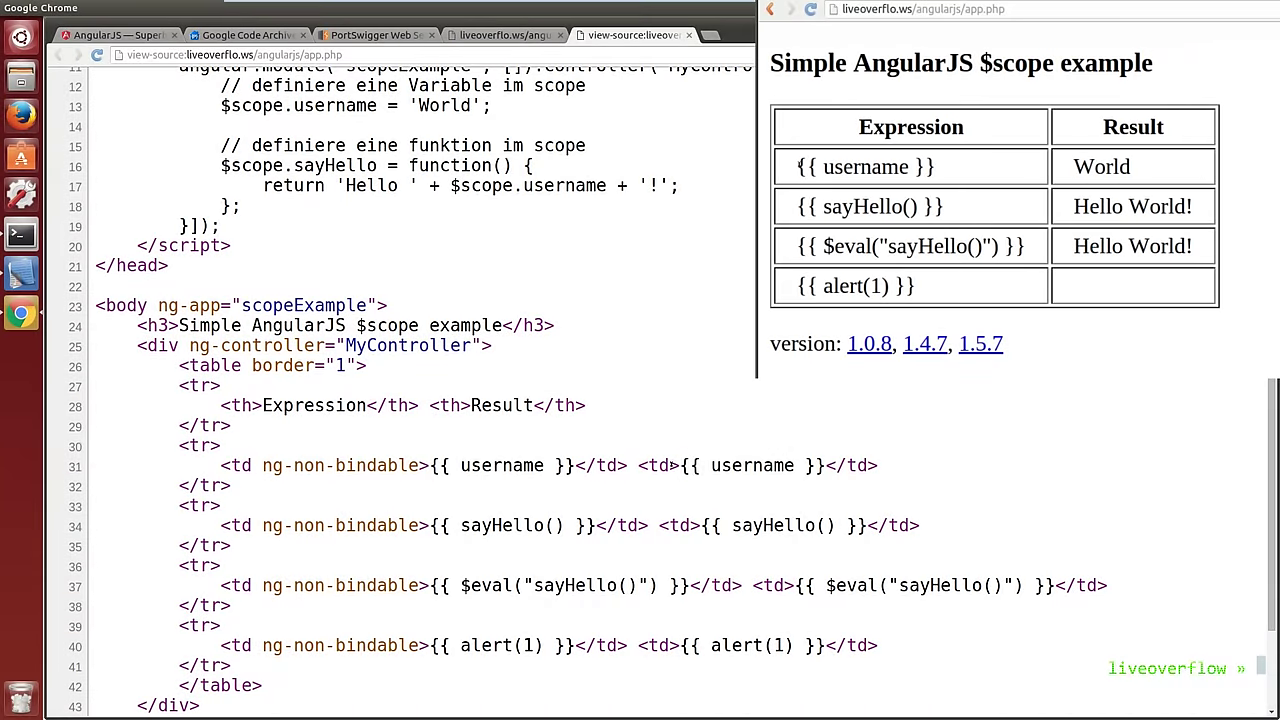
drag(682, 465, 808, 465)
Highlight ng-non-bindable and {{ username }}, then $eval and sayHello() in the example table.
drag(797, 167, 910, 167)
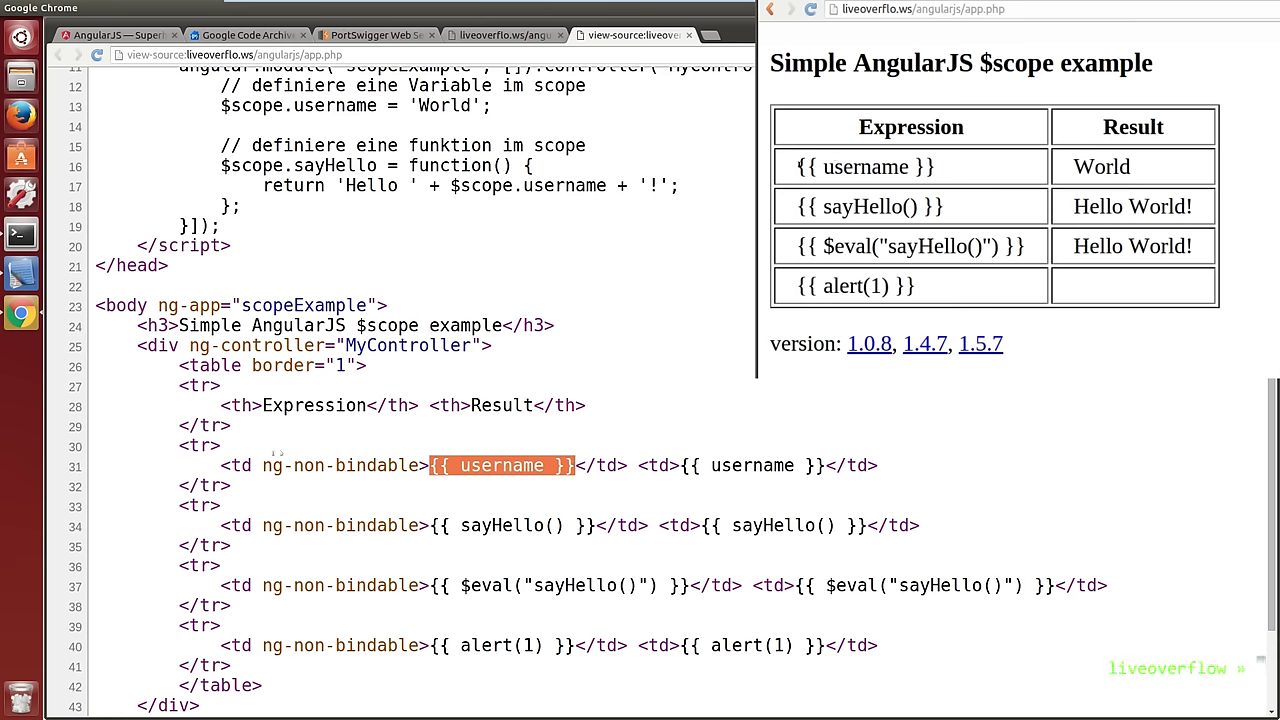
drag(262, 465, 420, 465)
drag(797, 167, 854, 167)
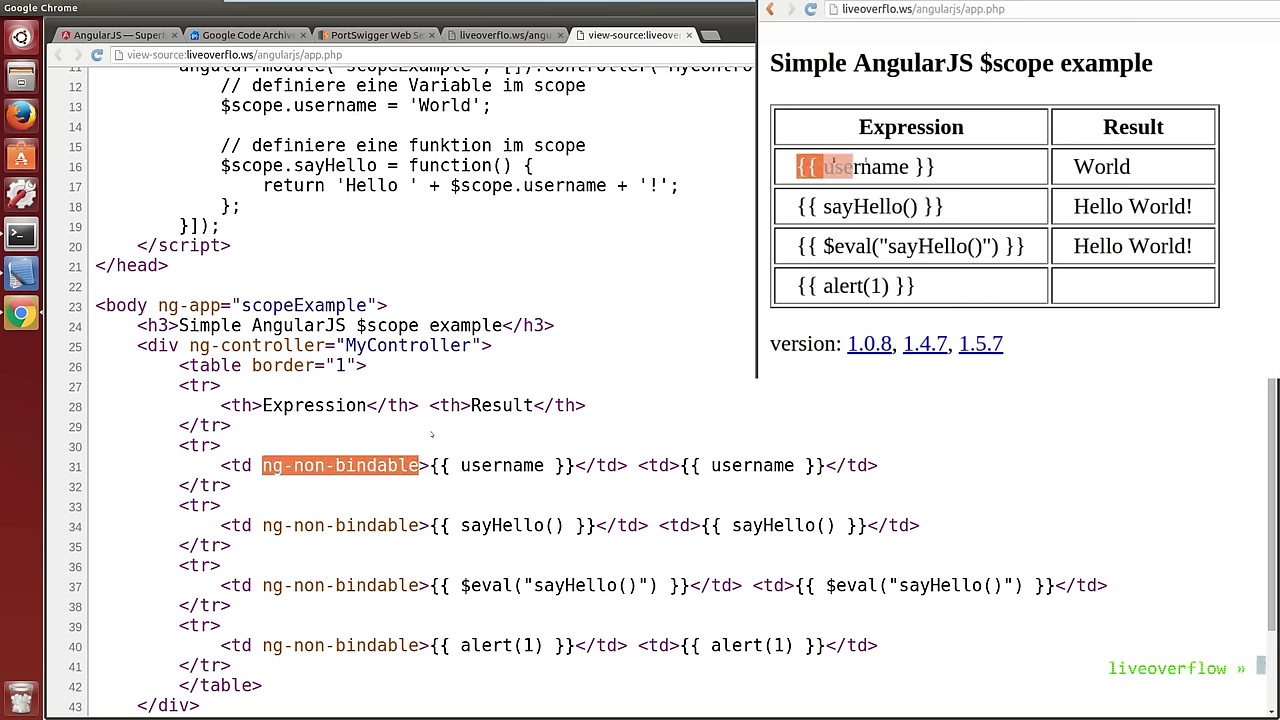
drag(854, 167, 910, 167)
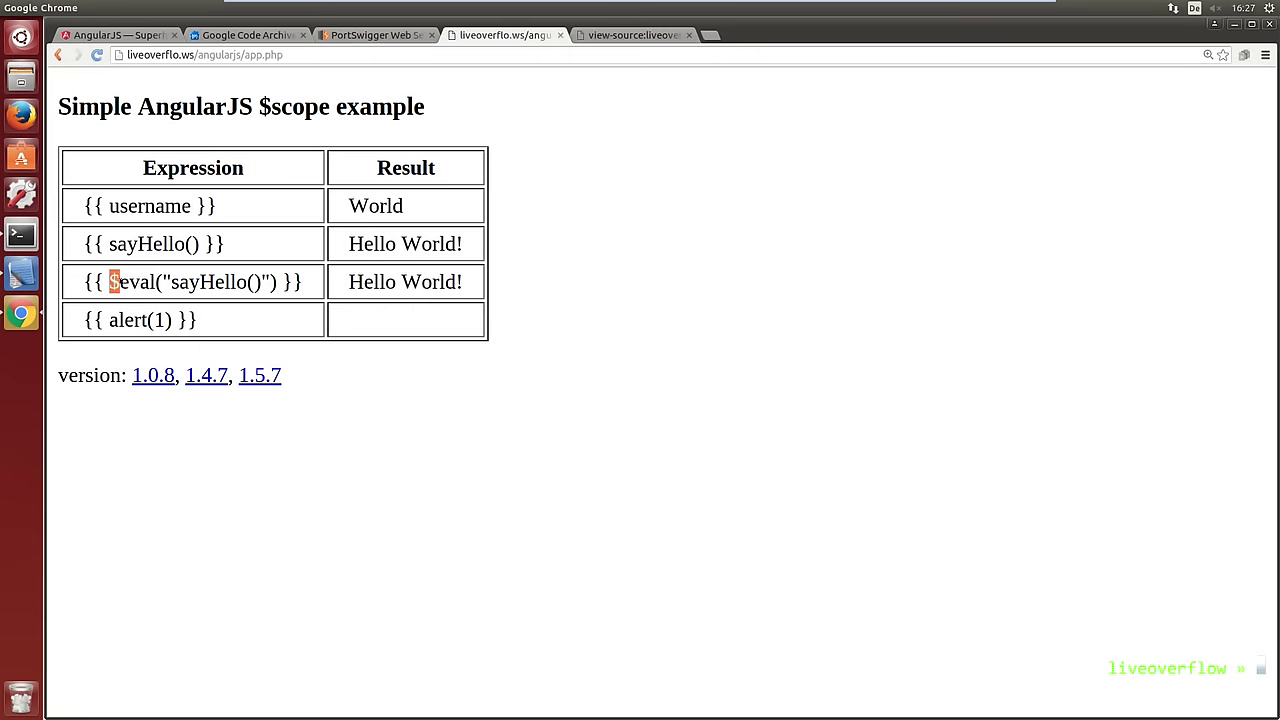
drag(120, 282, 155, 282)
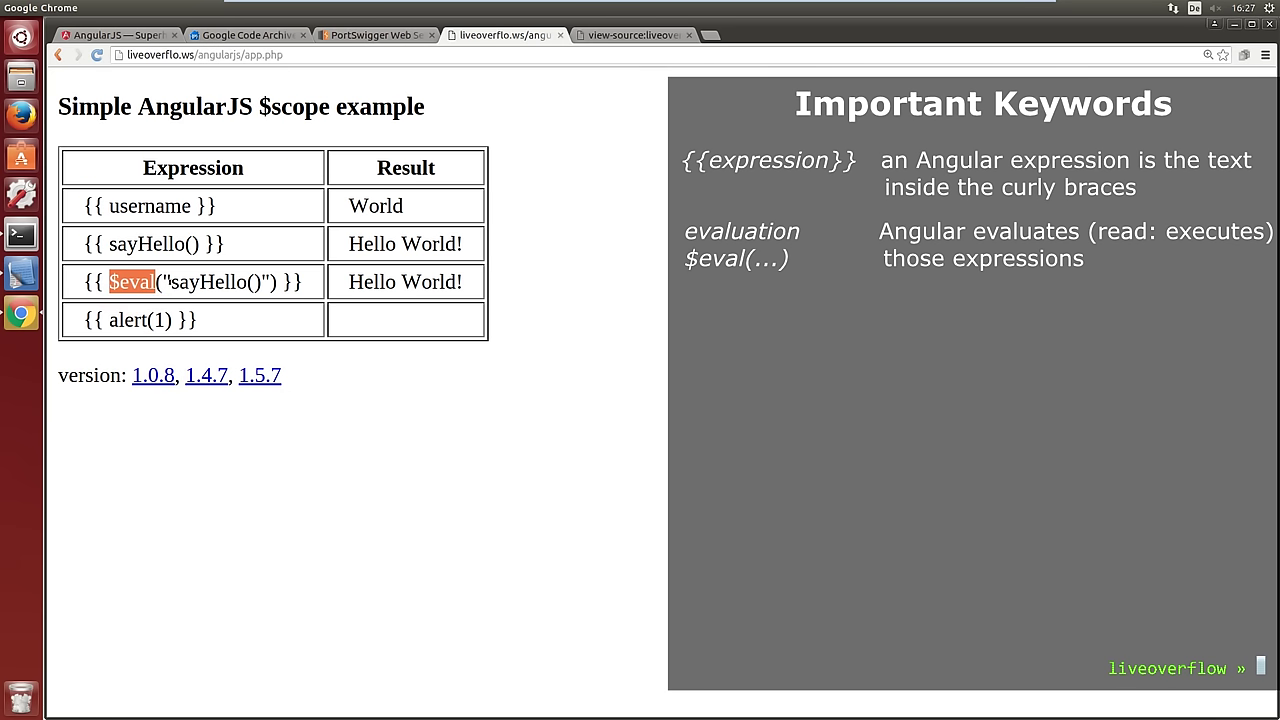
drag(172, 283, 259, 283)
drag(83, 244, 226, 244)
drag(109, 282, 276, 282)
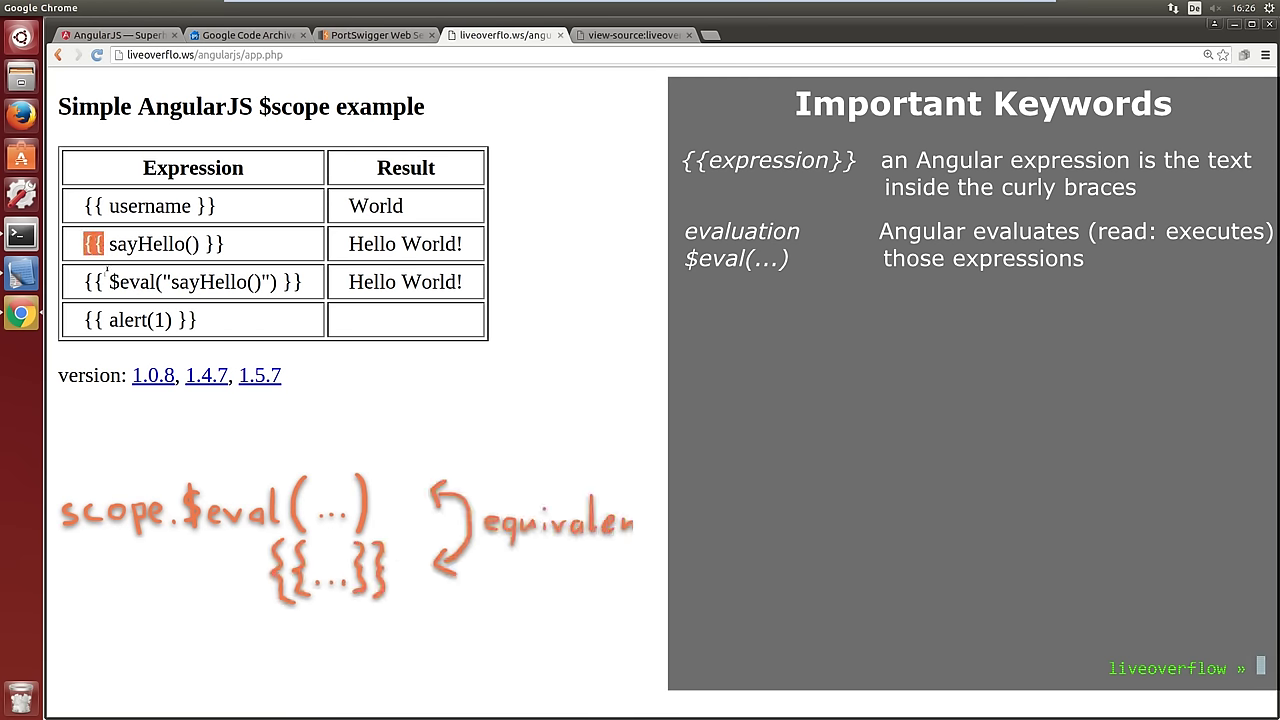
drag(108, 282, 154, 282)
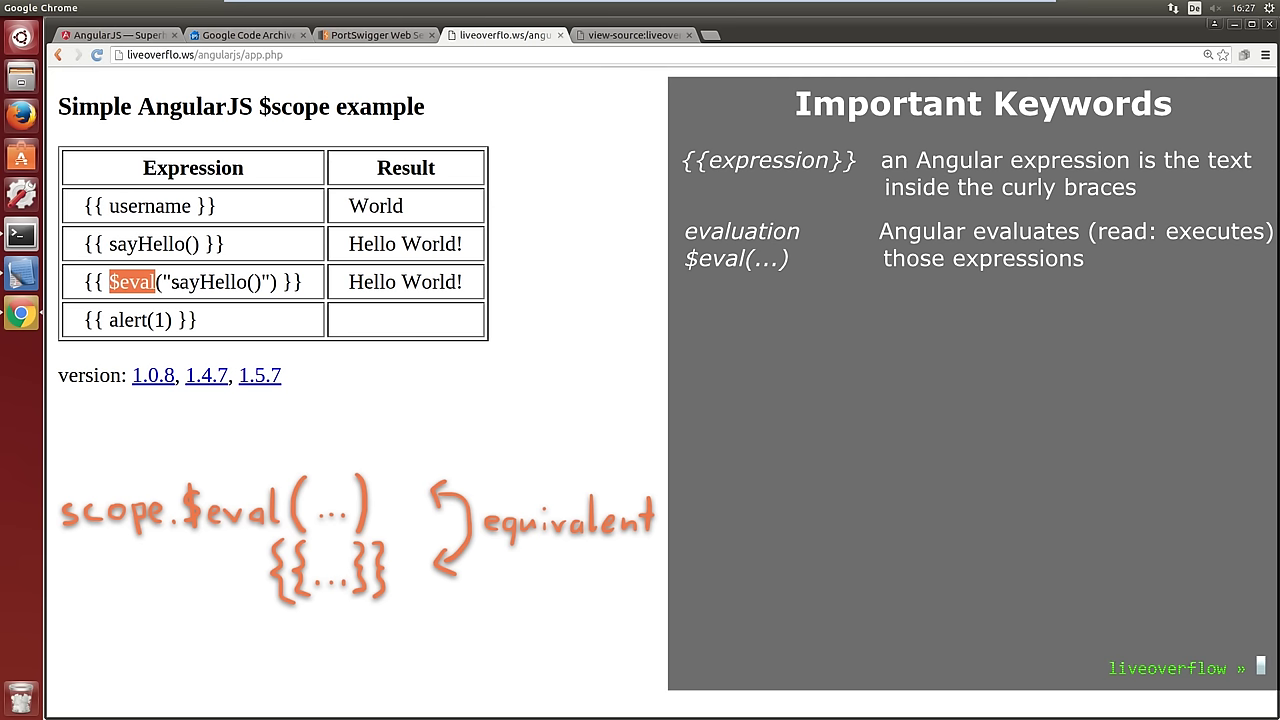
drag(168, 282, 262, 282)
click(473, 35)
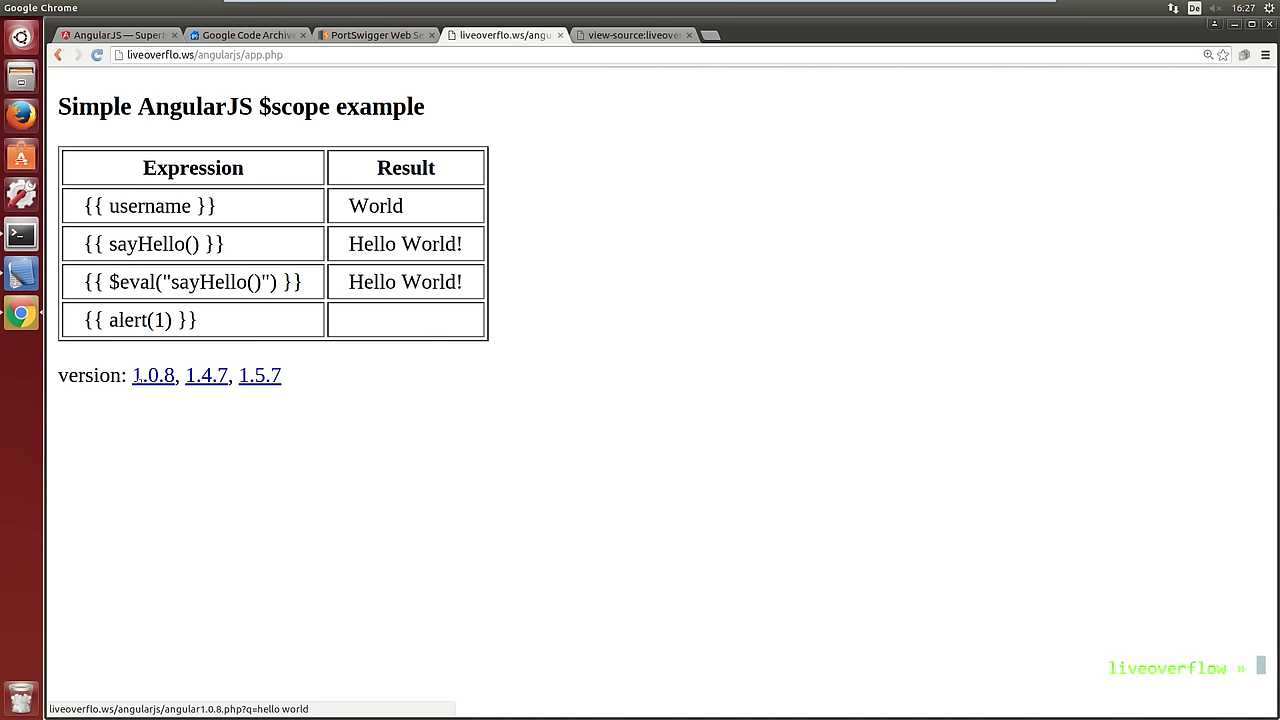
Open the AngularJS 1.0.8 testbed and select its 'hello world' expression text.
click(138, 376)
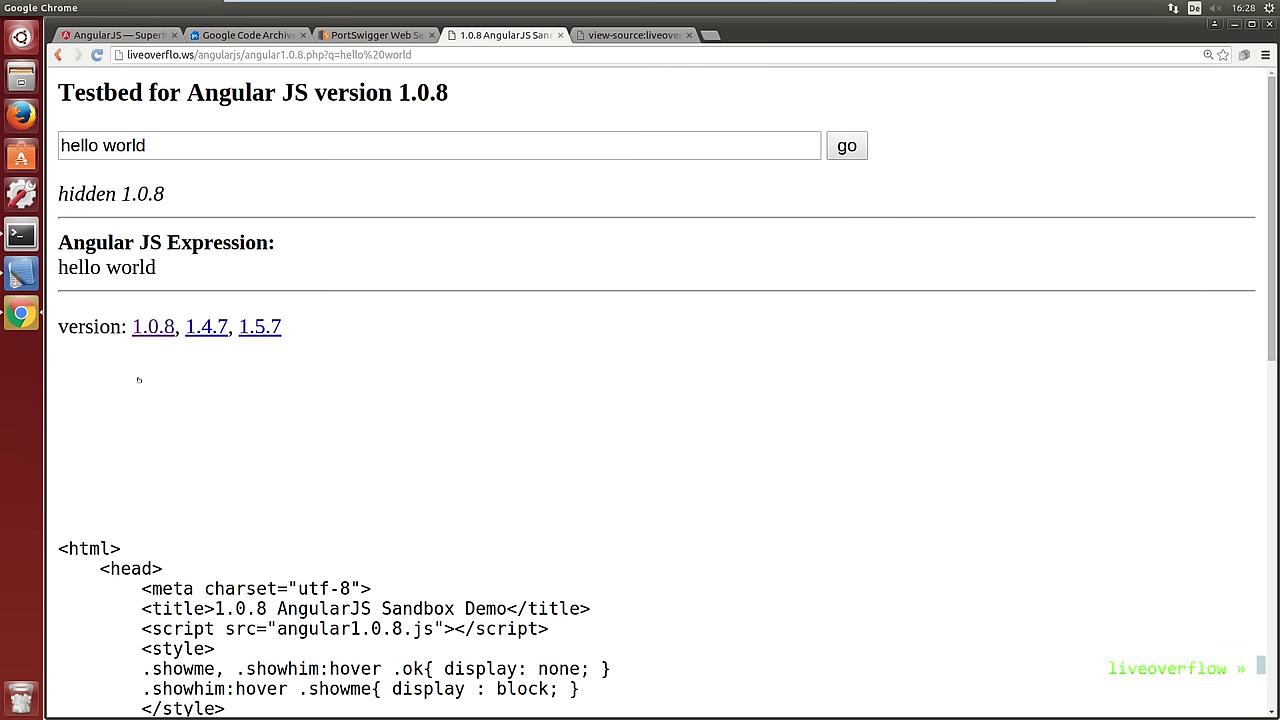
drag(145, 146, 60, 146)
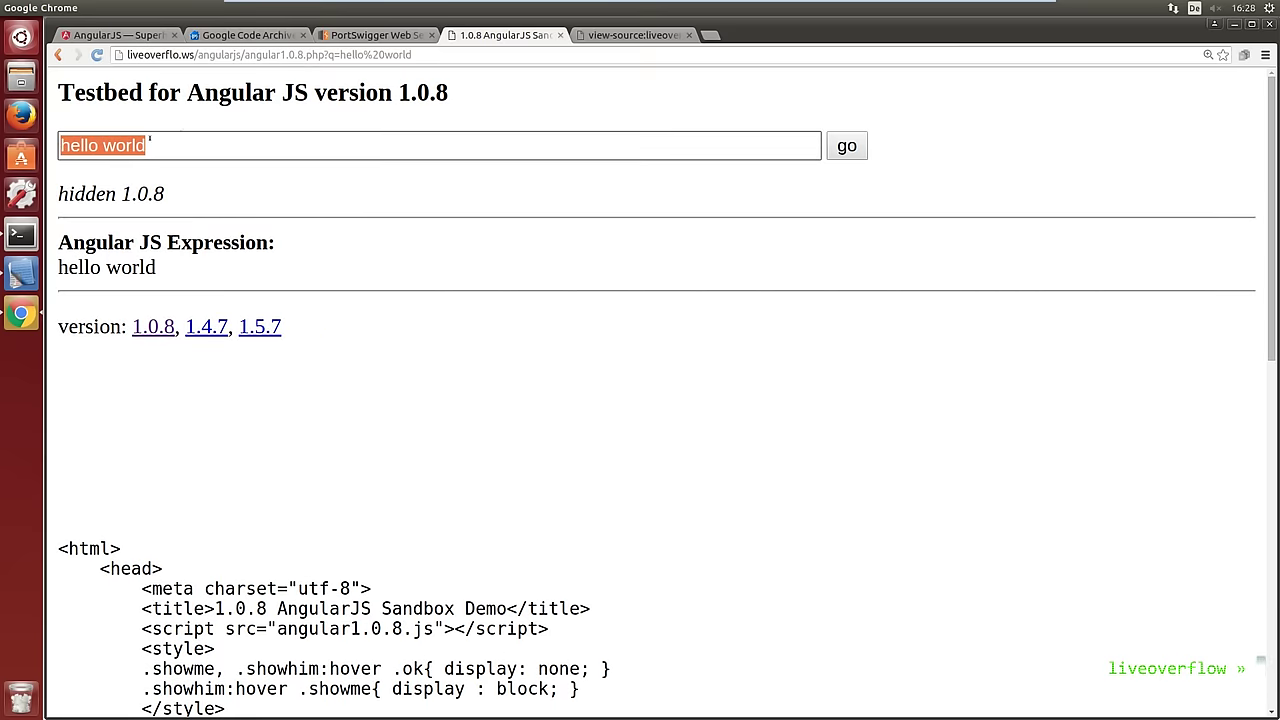
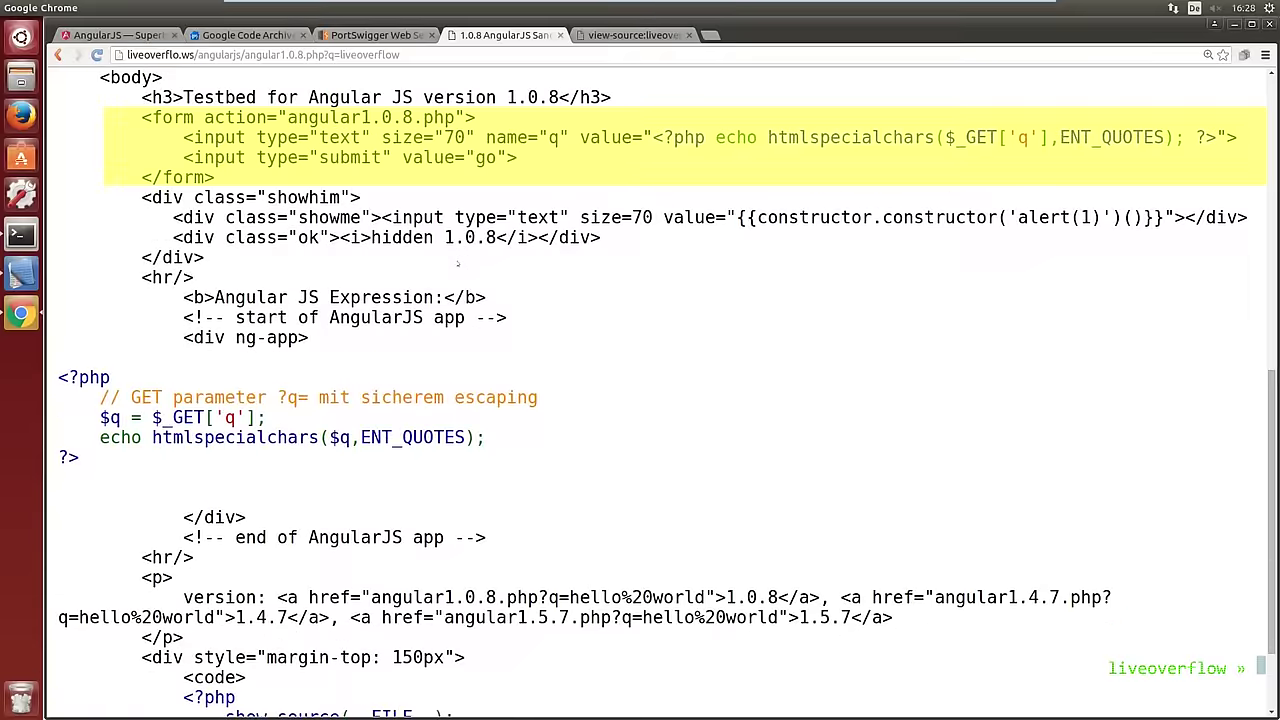
Select the <?php … ?> block that echoes the q parameter through htmlspecialchars.
drag(200, 458, 50, 370)
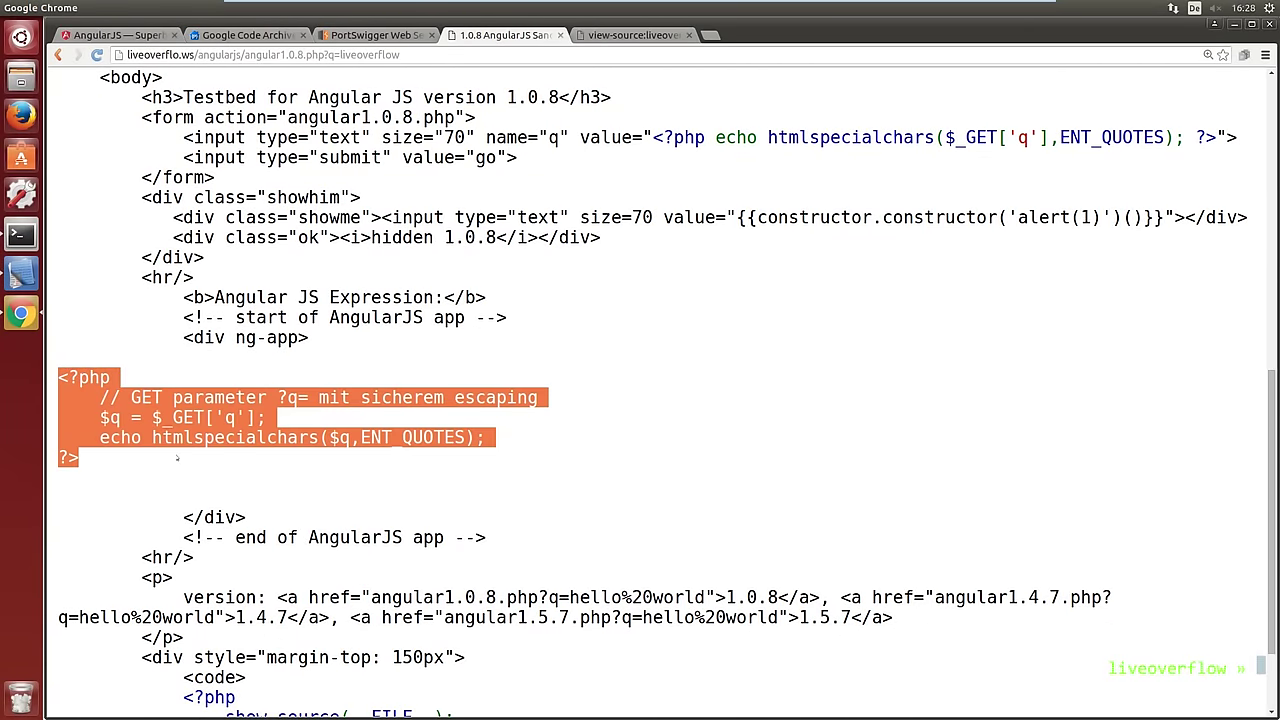
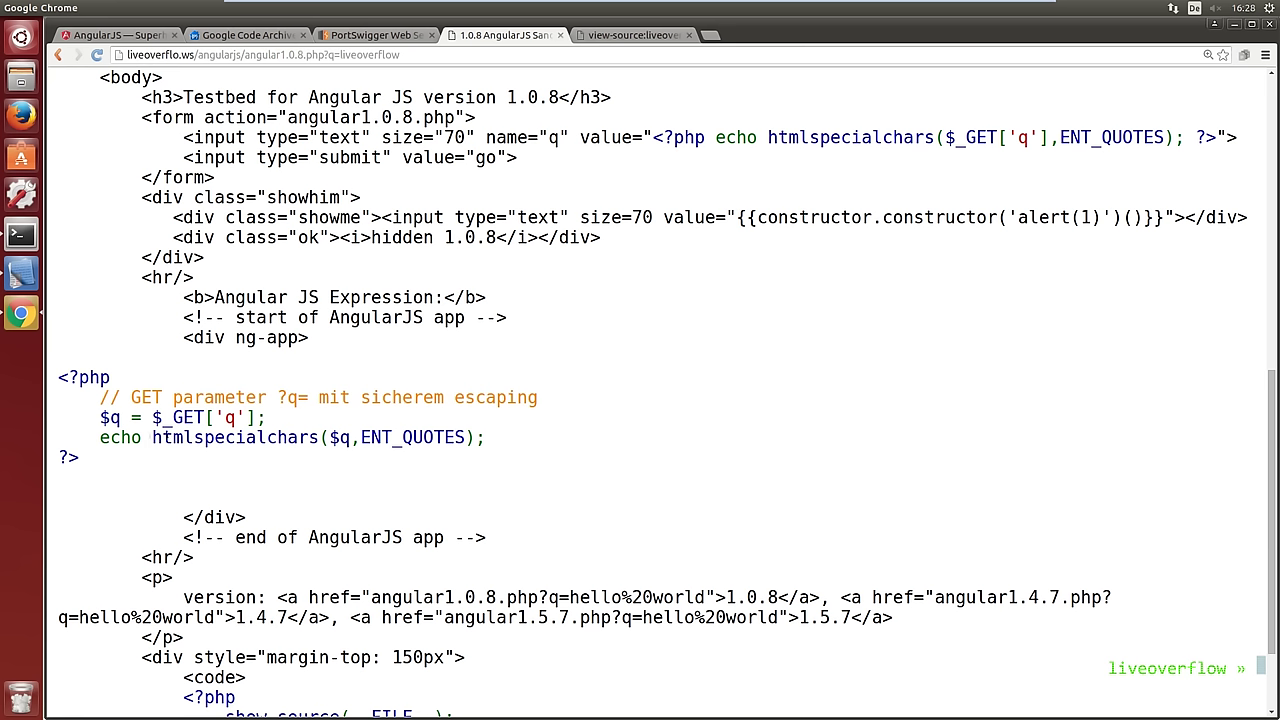
Highlight the htmlspecialchars call in the PHP source, then submit 'liveoverflow' in the testbed field.
drag(152, 437, 320, 437)
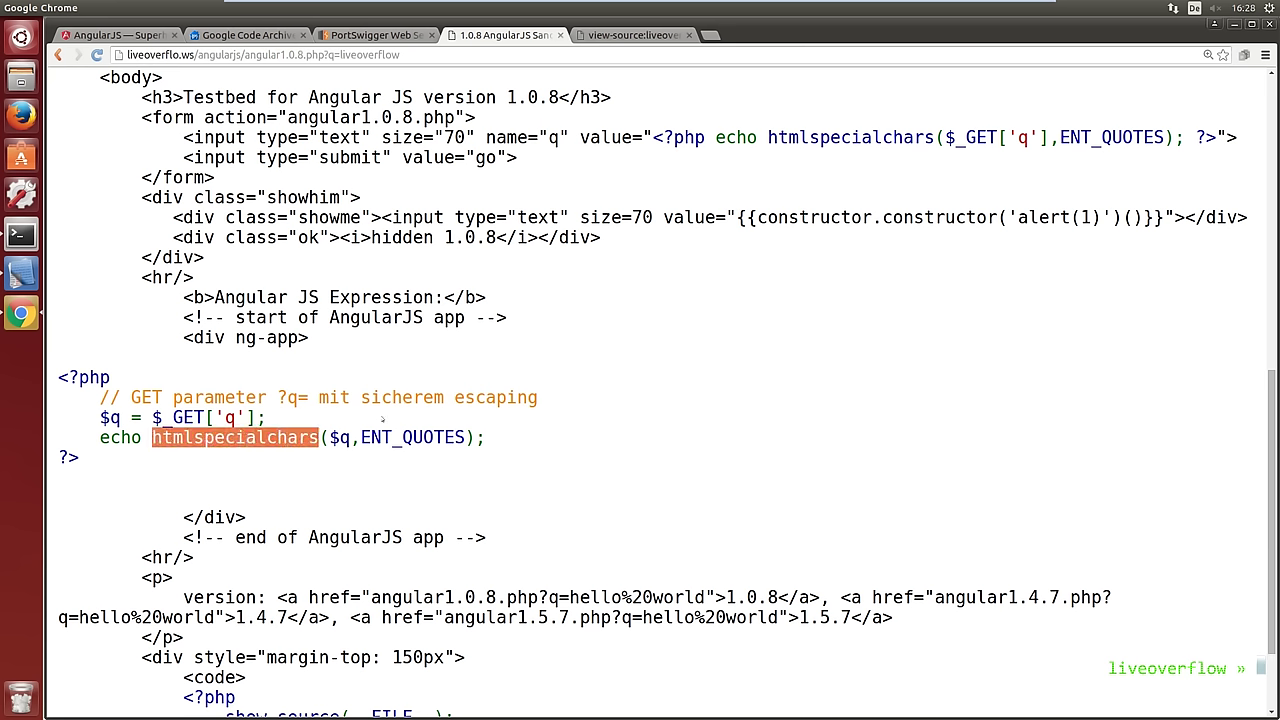
text(liveoverflow)
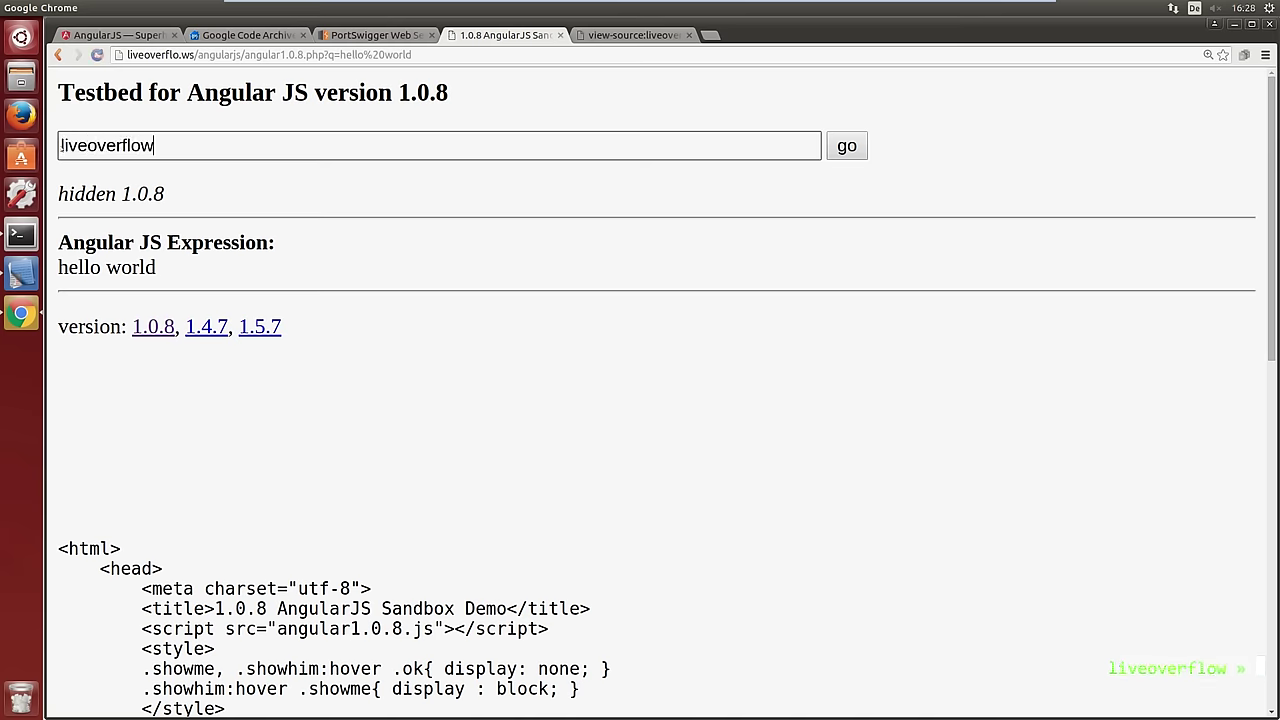
key(Return)
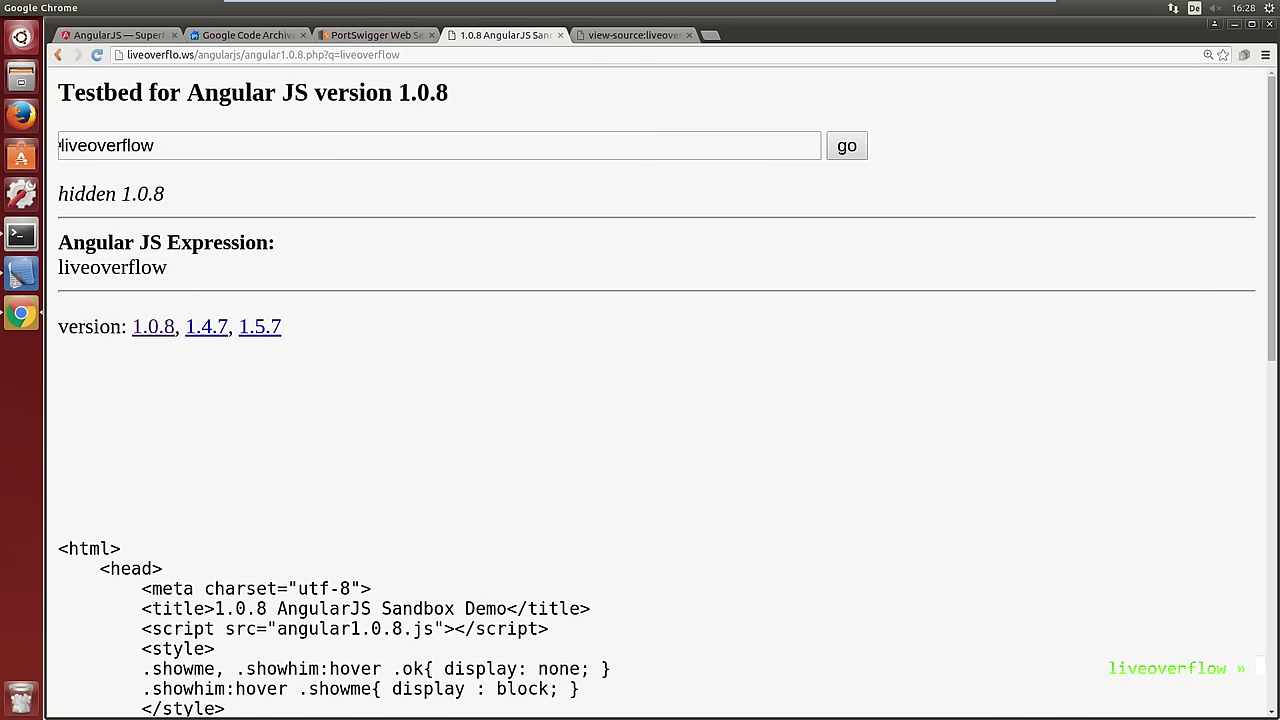
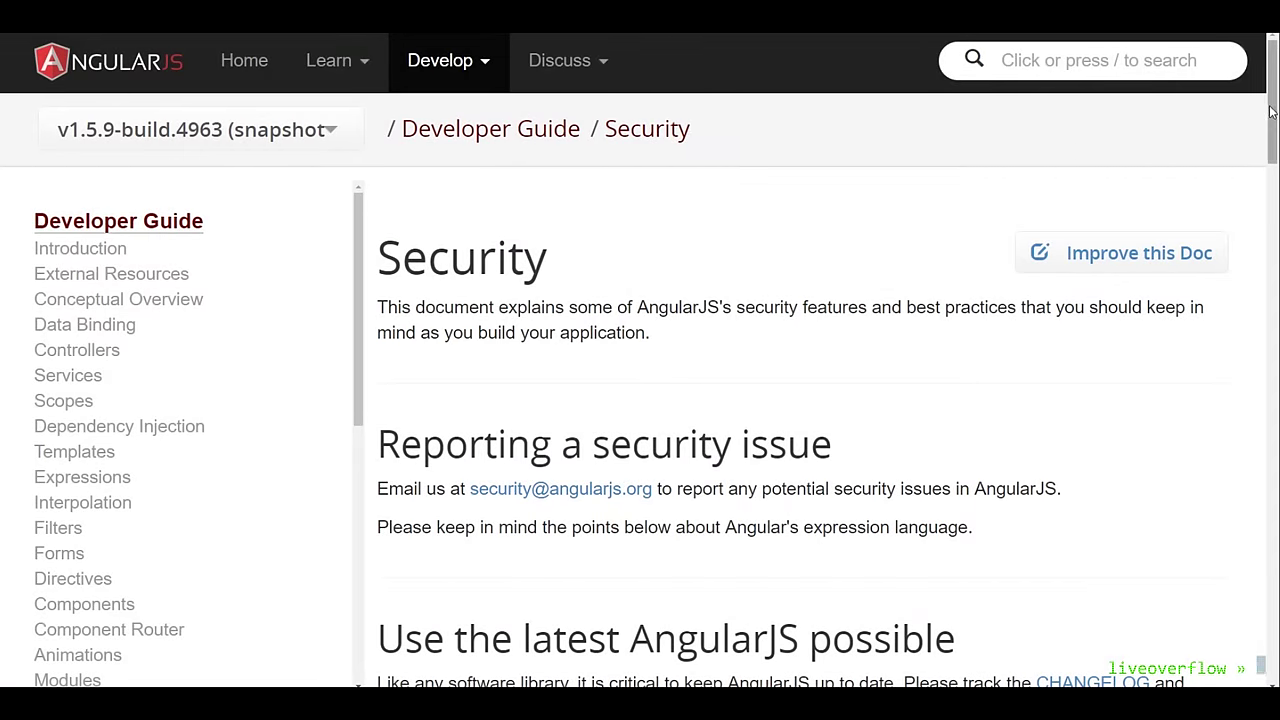
Highlight the 'For instance' bullets against generating templates from user input, then select the testbed's htmlspecialchars call.
drag(1270, 112, 1257, 304)
drag(428, 324, 724, 324)
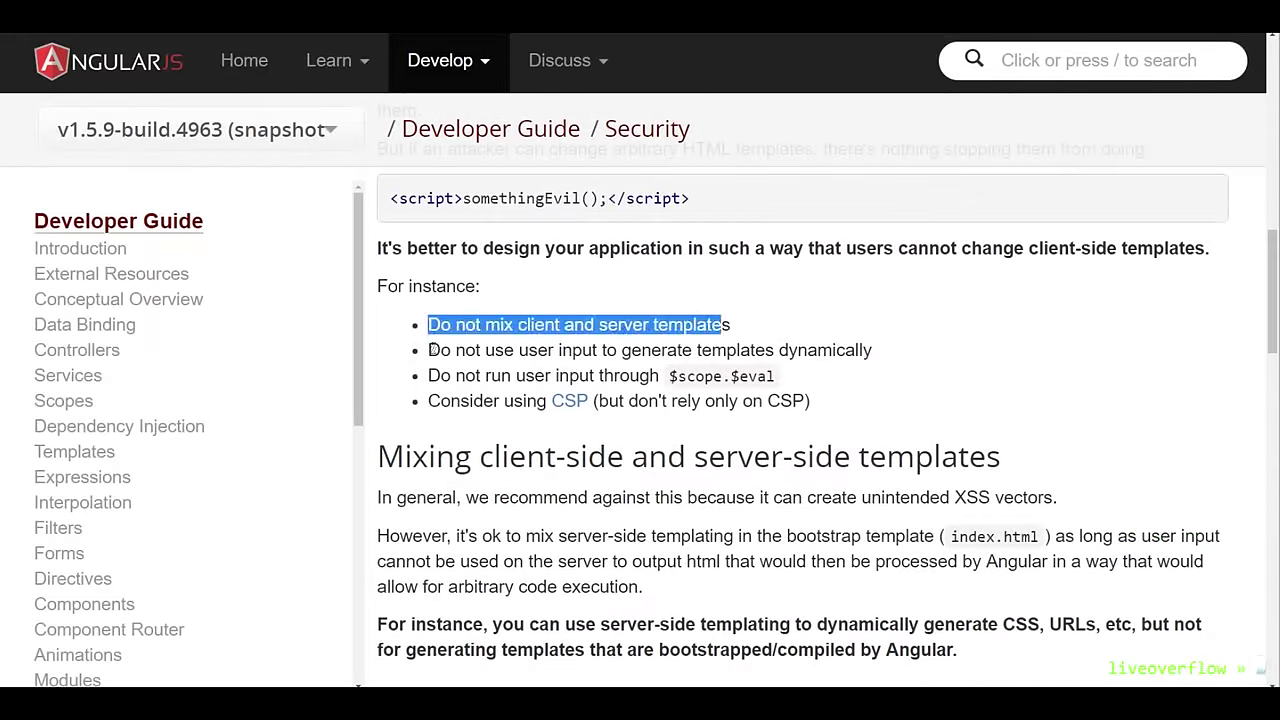
drag(428, 350, 874, 350)
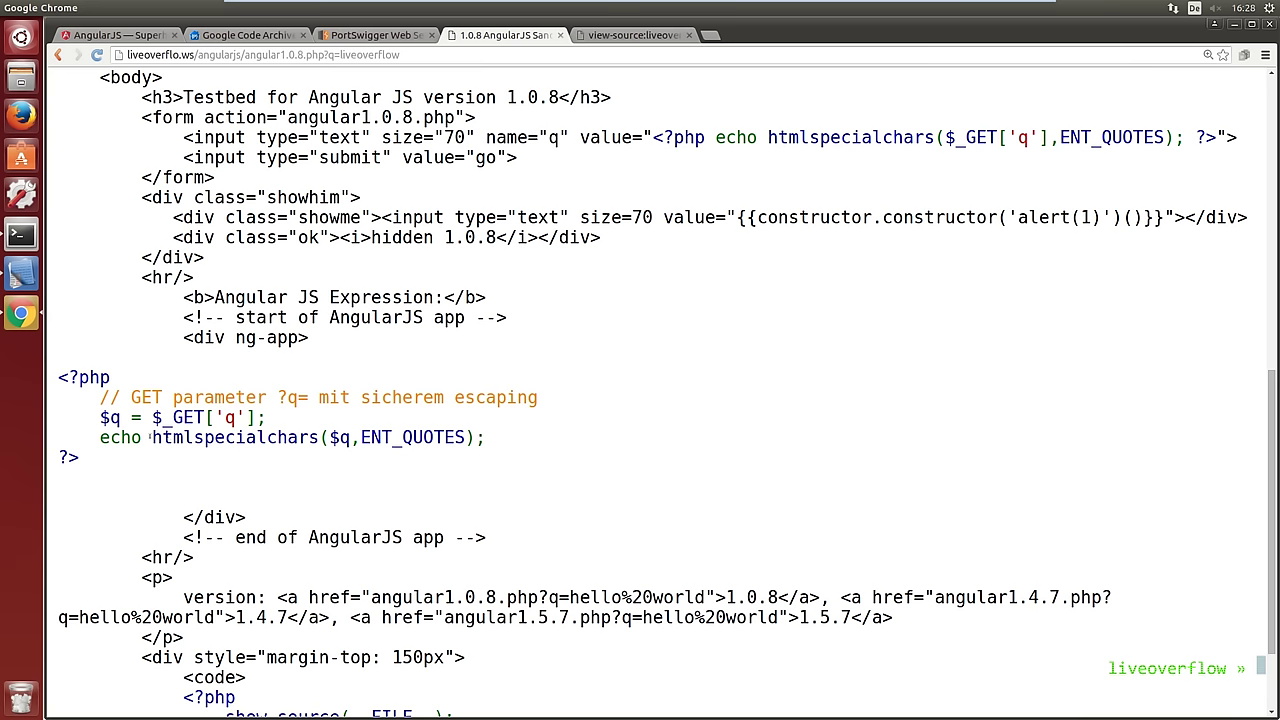
drag(152, 437, 319, 437)
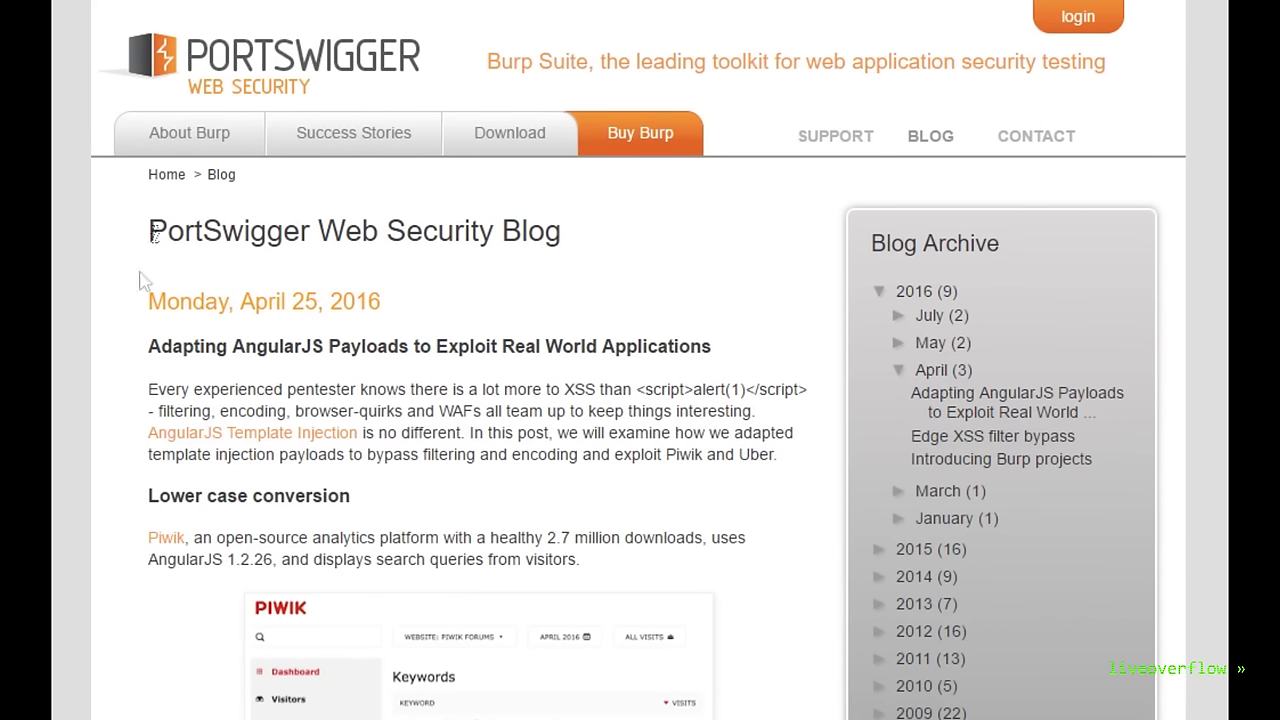
Select the title 'Adapting AngularJS Payloads to Exploit Real World Applications' on the PortSwigger blog post.
drag(147, 346, 720, 345)
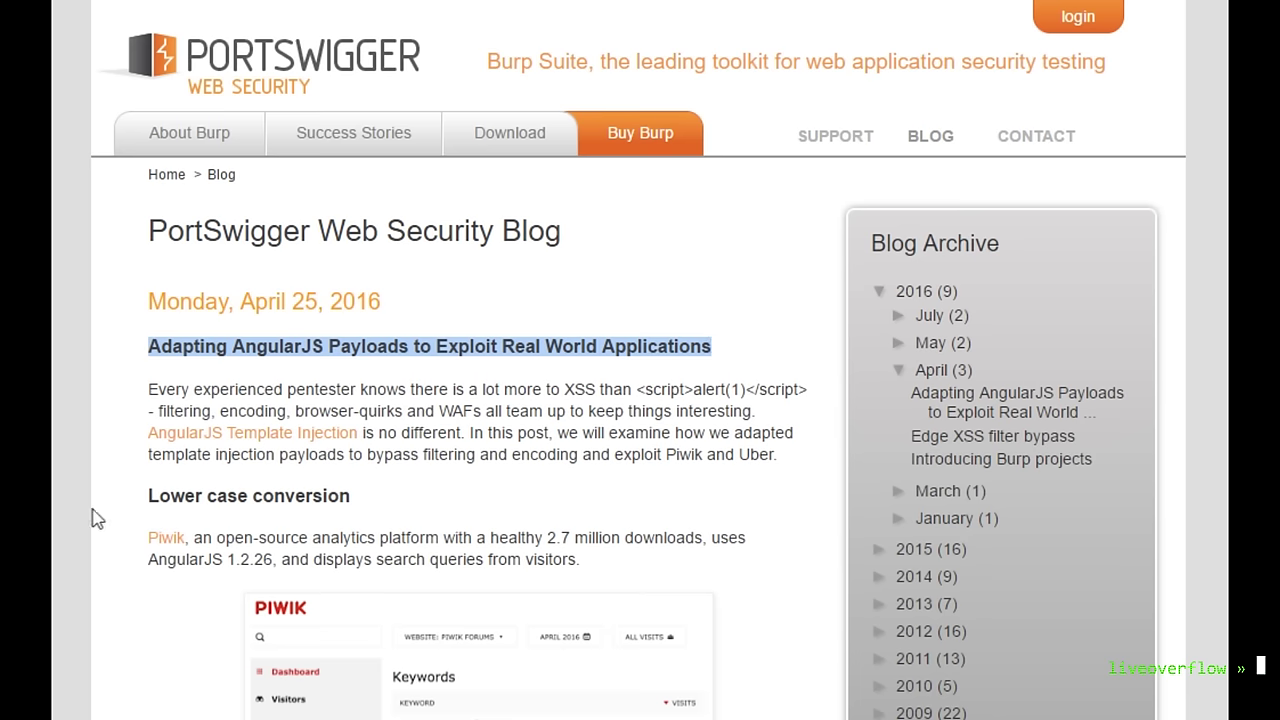
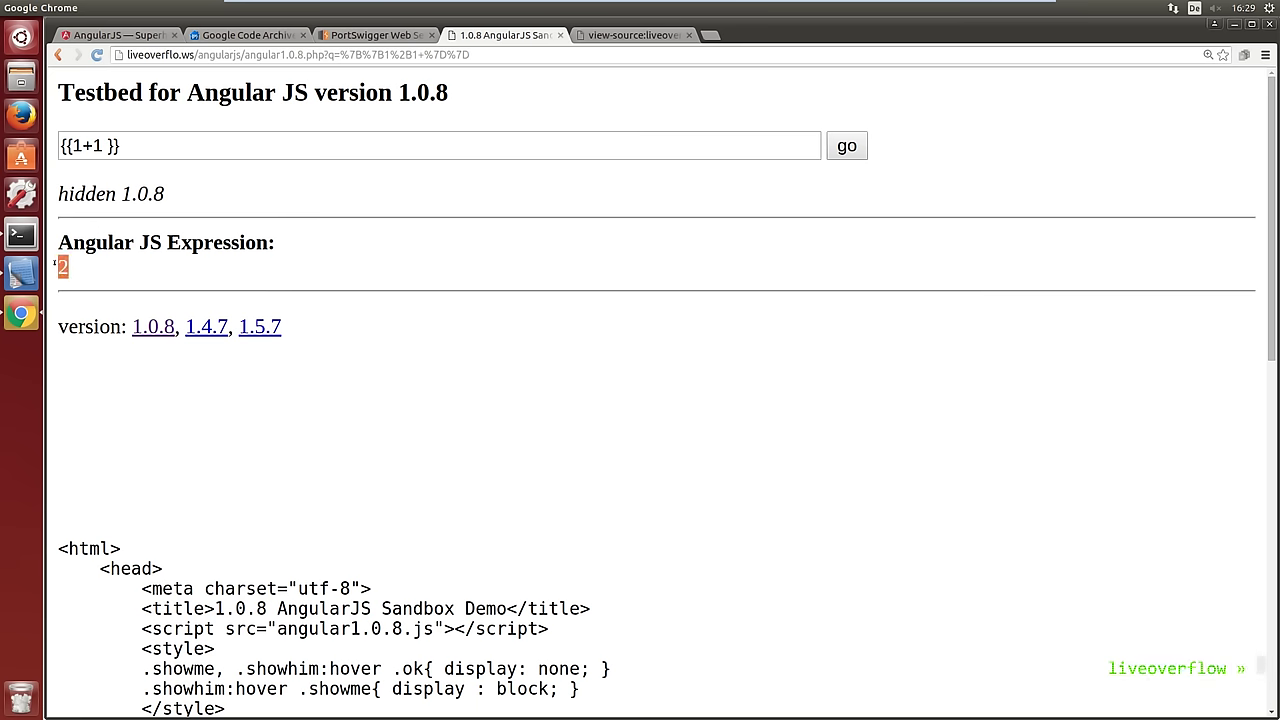
Deselect the evaluated result 2 and open the page's context menu beside it.
click(82, 265)
right_click(82, 265)
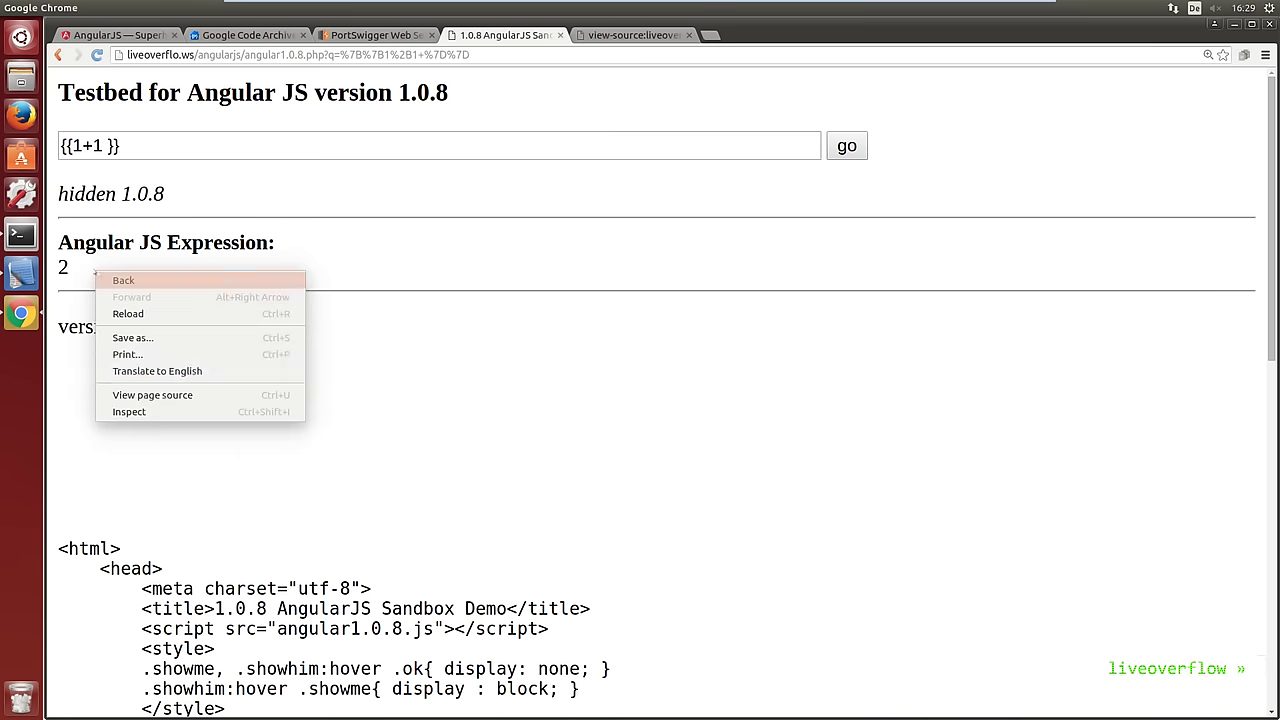
View the page source and highlight the raw {{1+1 }} expression on line 26.
click(167, 396)
scroll(167, 400, down, 3)
drag(180, 491, 91, 490)
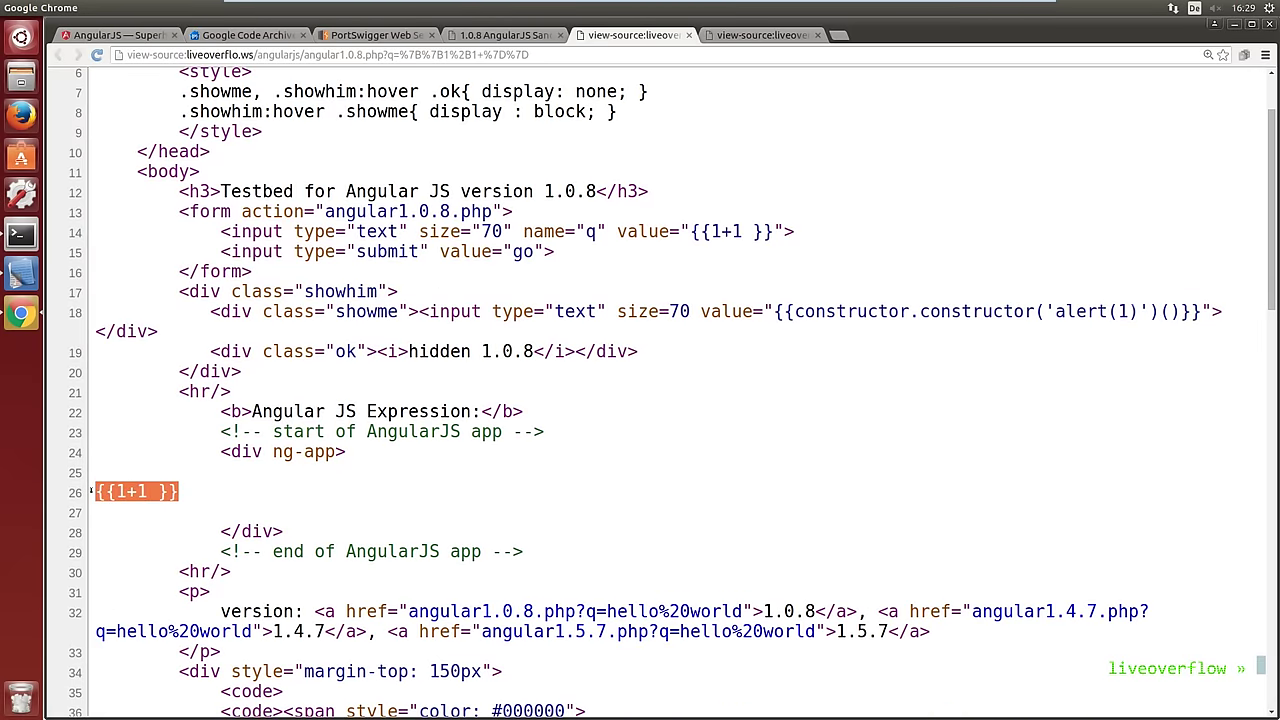
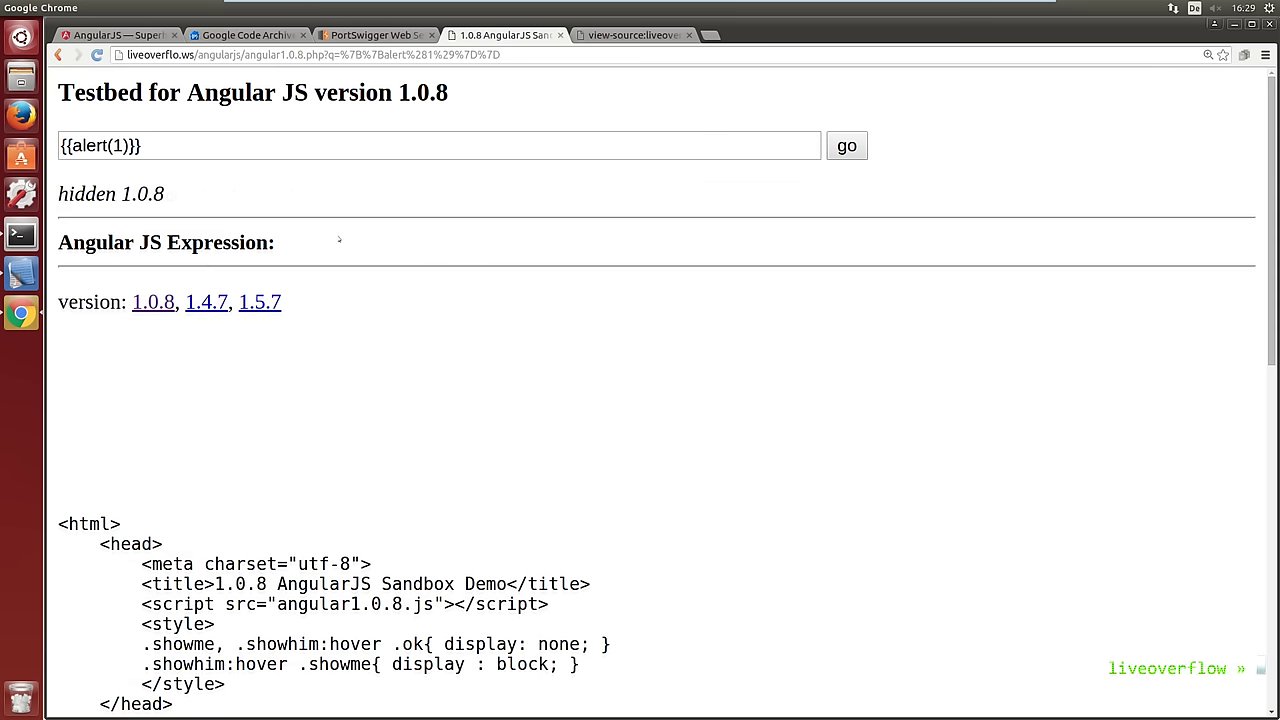
Open Developer tools from the More tools submenu of Chrome's main menu.
click(1265, 57)
mouse_move(1124, 240)
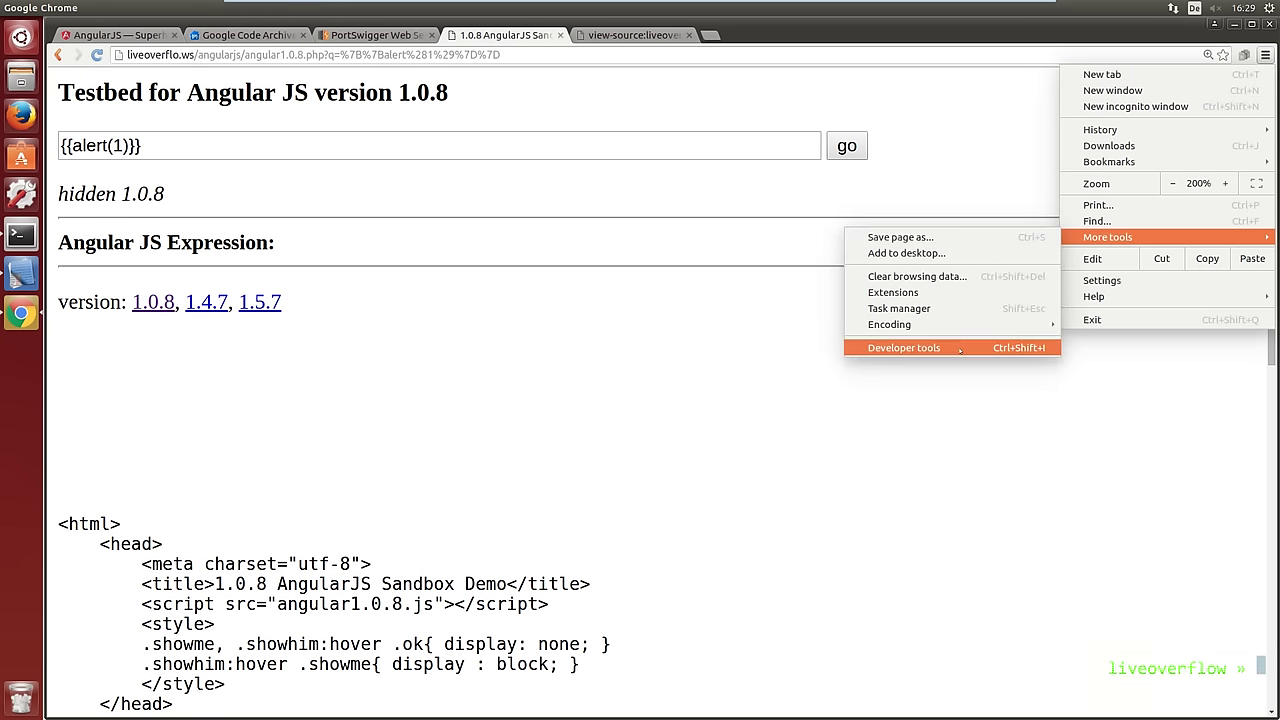
click(904, 347)
Open angular1.0.8.js in the Sources panel, widen the debugger sidebar and narrow the file tree.
click(422, 190)
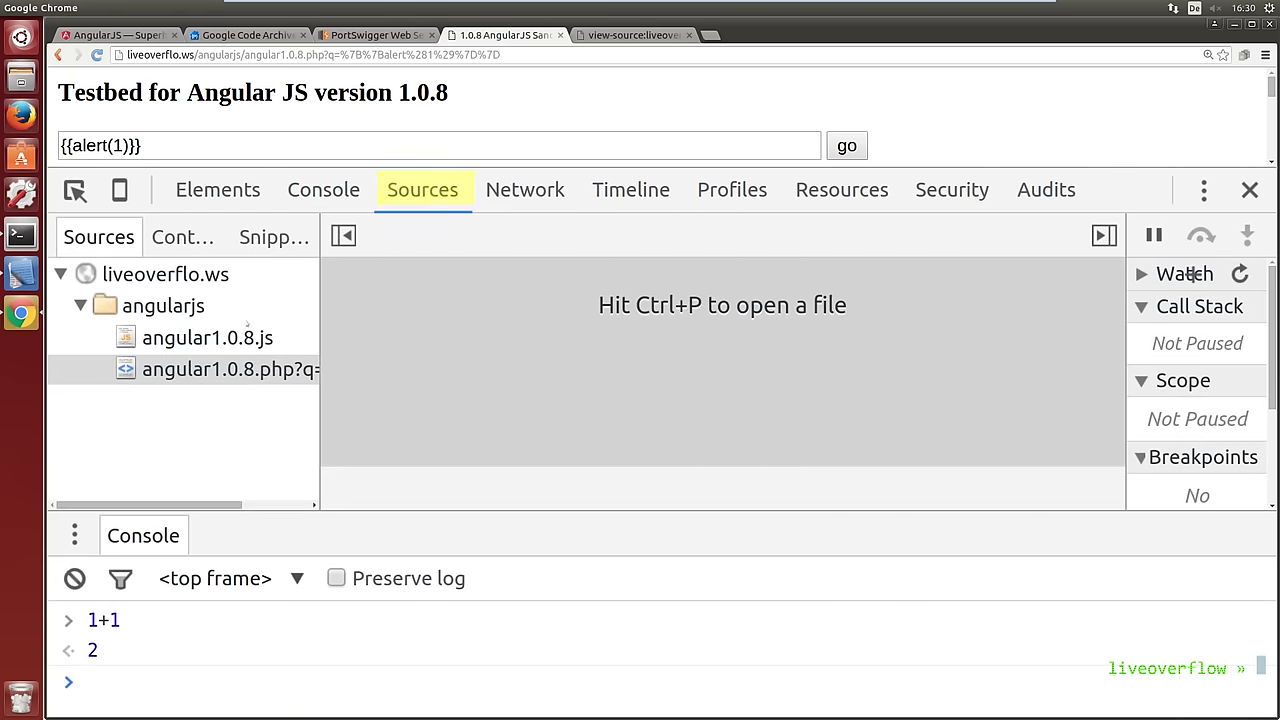
click(245, 336)
scroll(650, 322, down, 5)
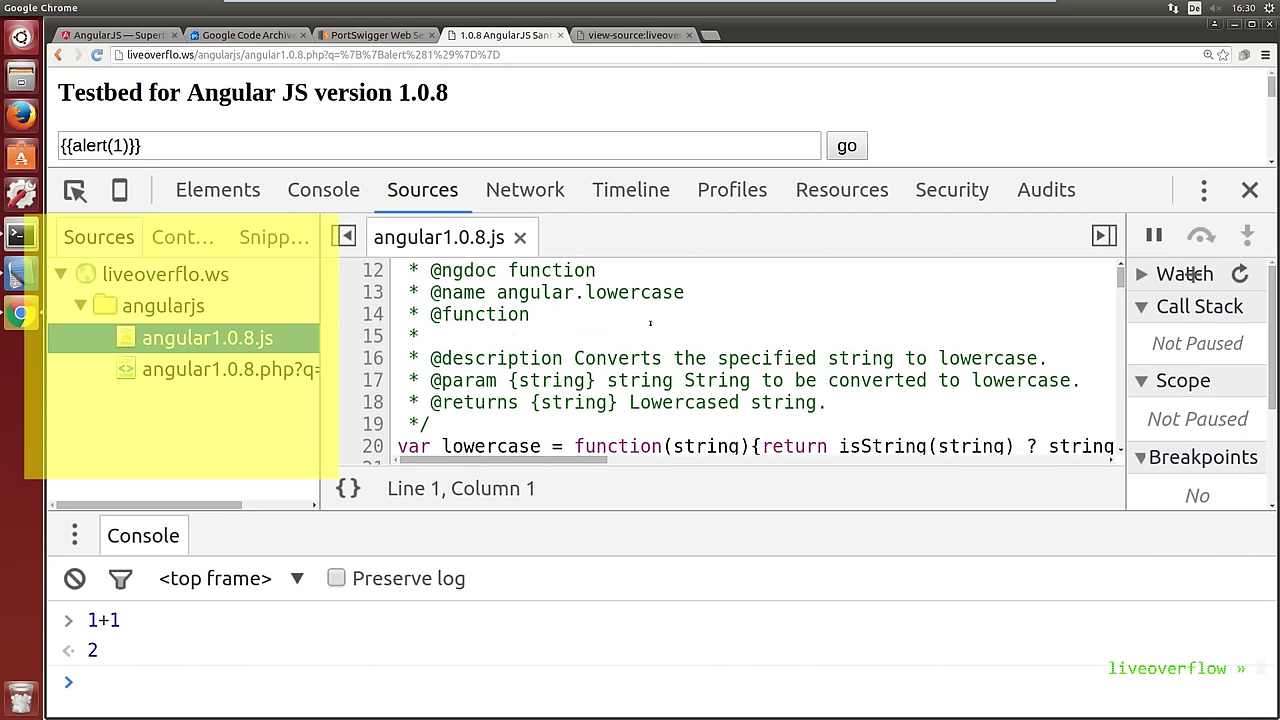
scroll(650, 322, down, 12)
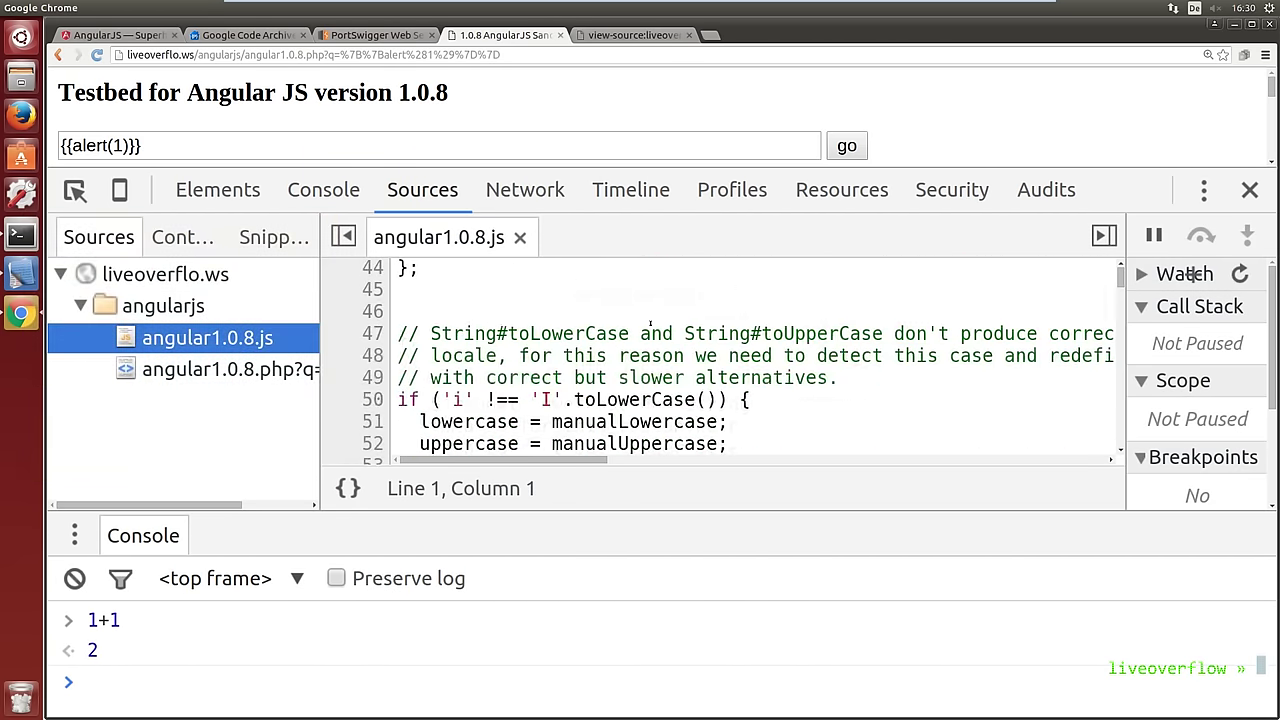
scroll(650, 322, down, 8)
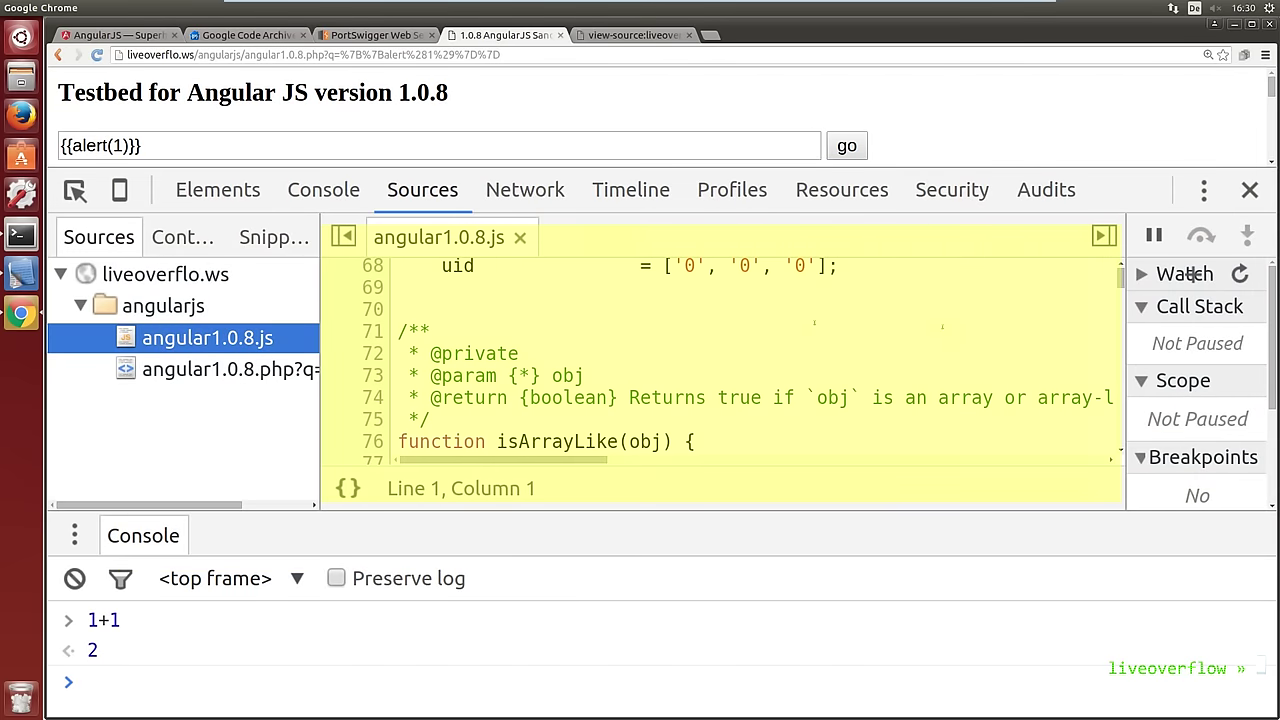
drag(1127, 380, 935, 380)
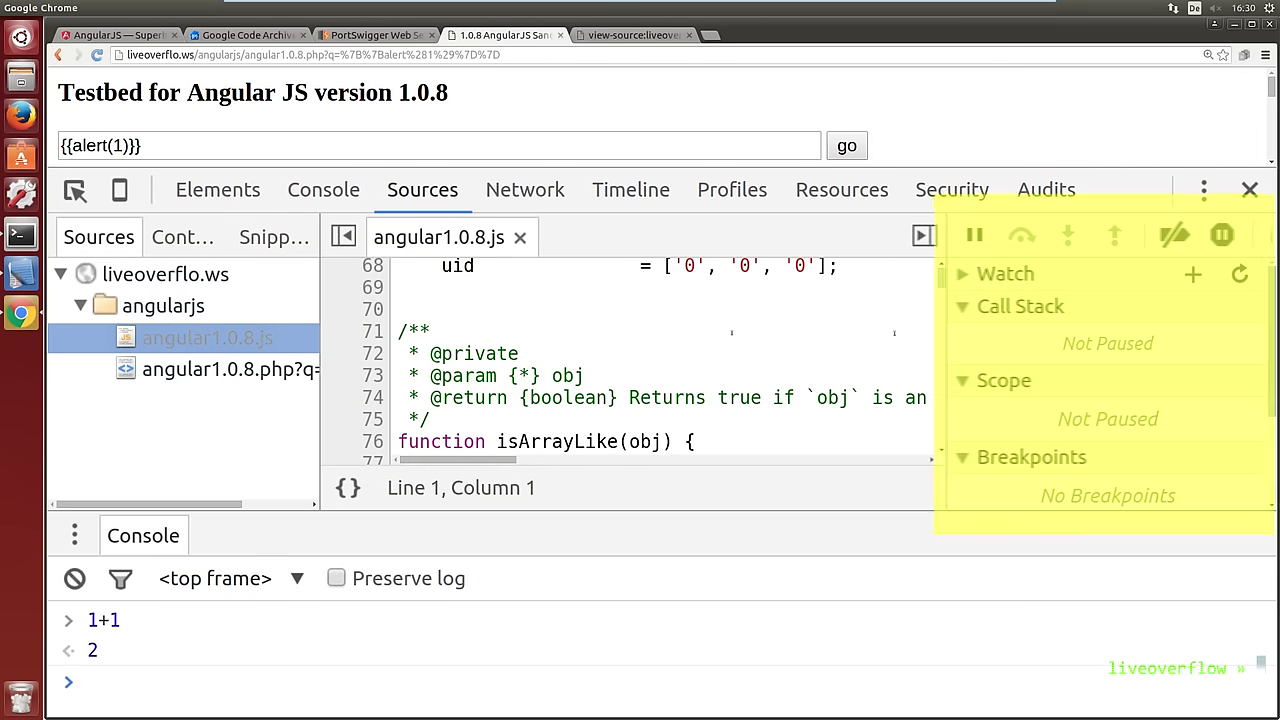
drag(313, 355, 228, 352)
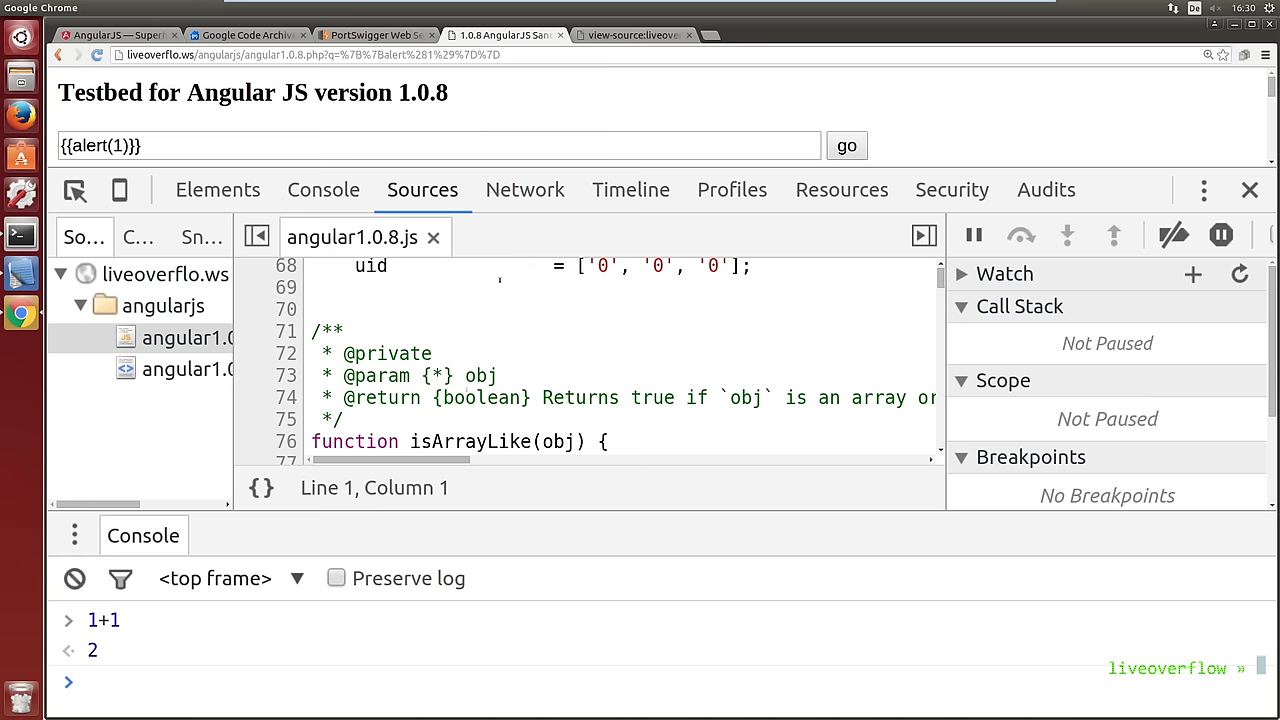
Enter 2+2 at the console prompt and run it to get 4.
click(375, 682)
text(2)
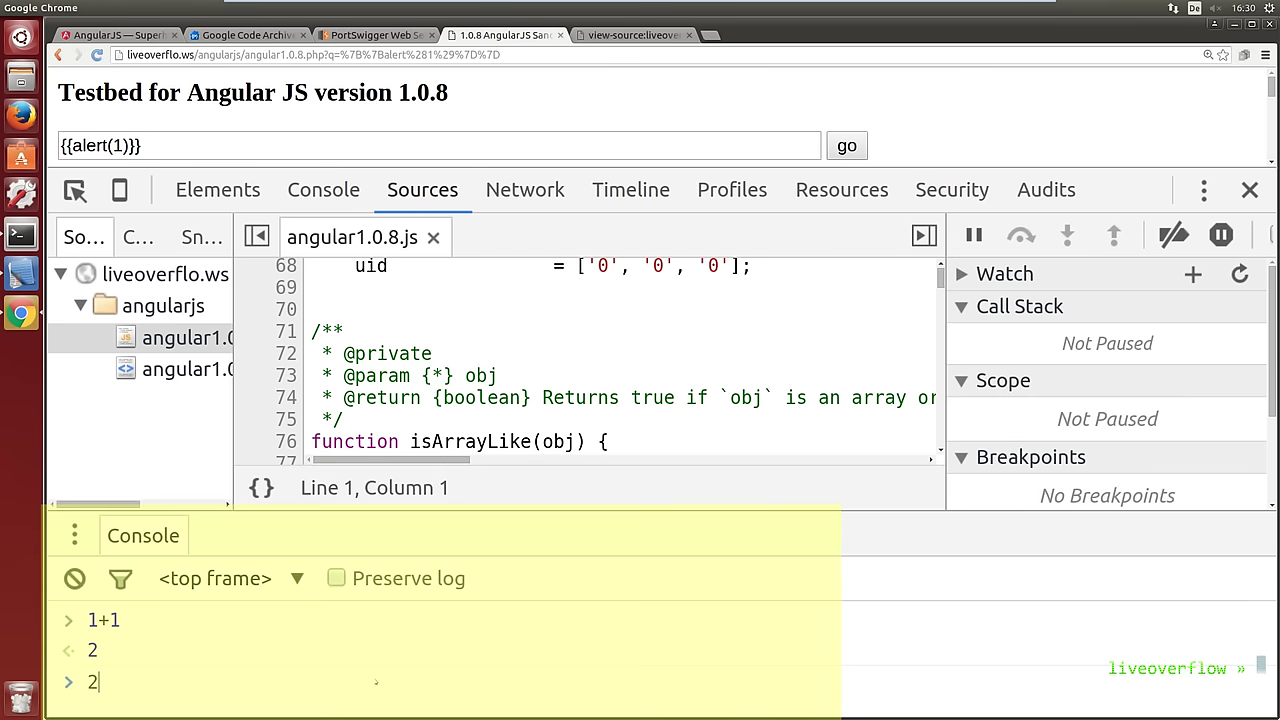
key(Escape)
text(+2)
key(Return)
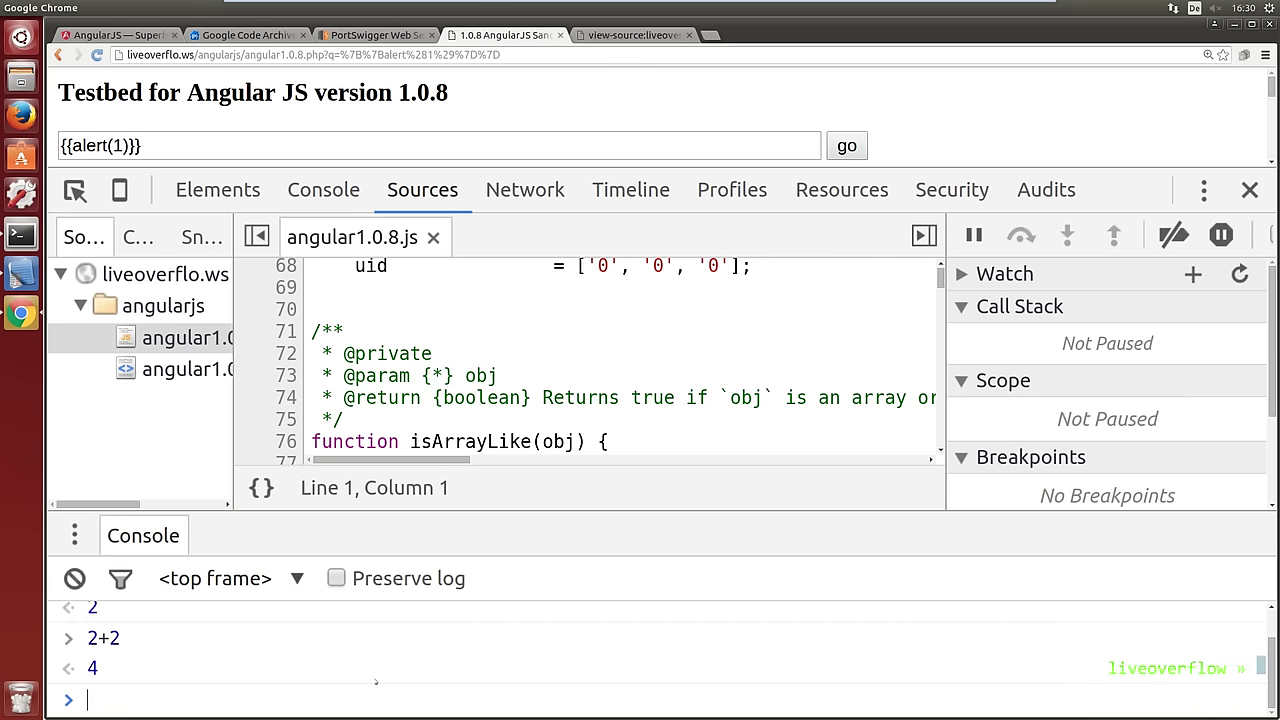
Toggle the console drawer closed and open twice, leaving it open, then right-click angular1.0.8.js.
key(Escape)
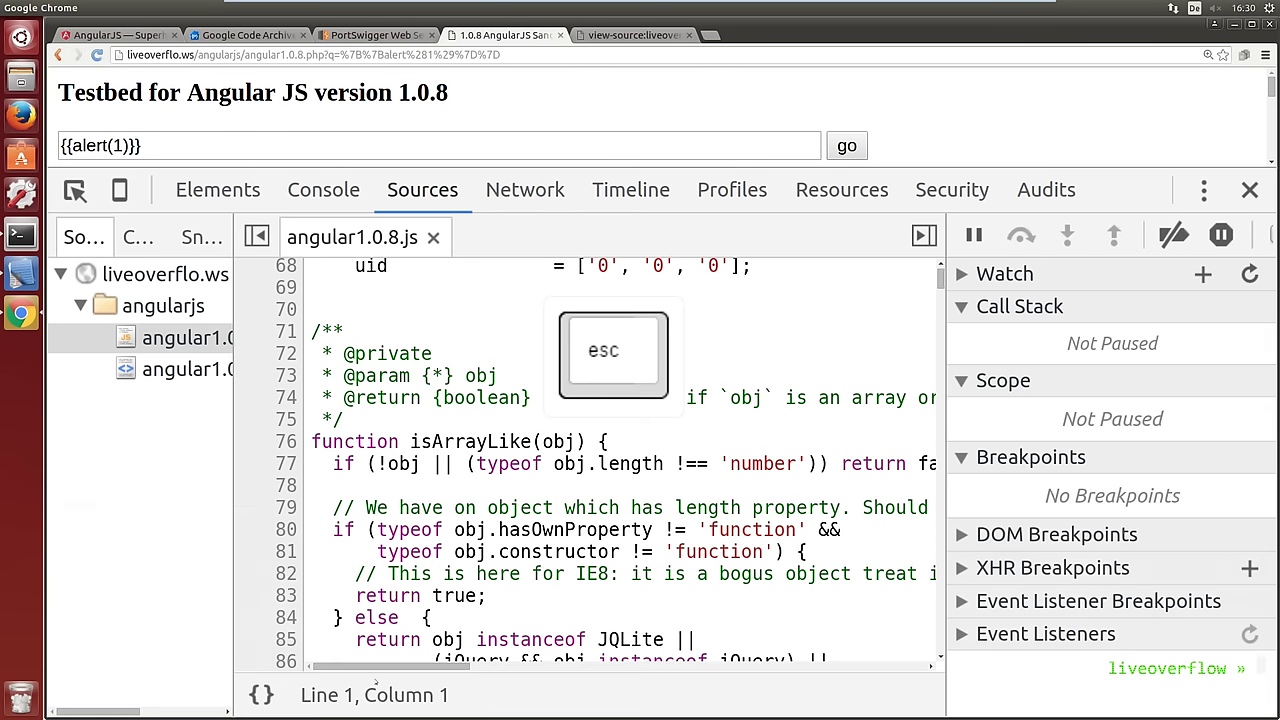
key(Escape)
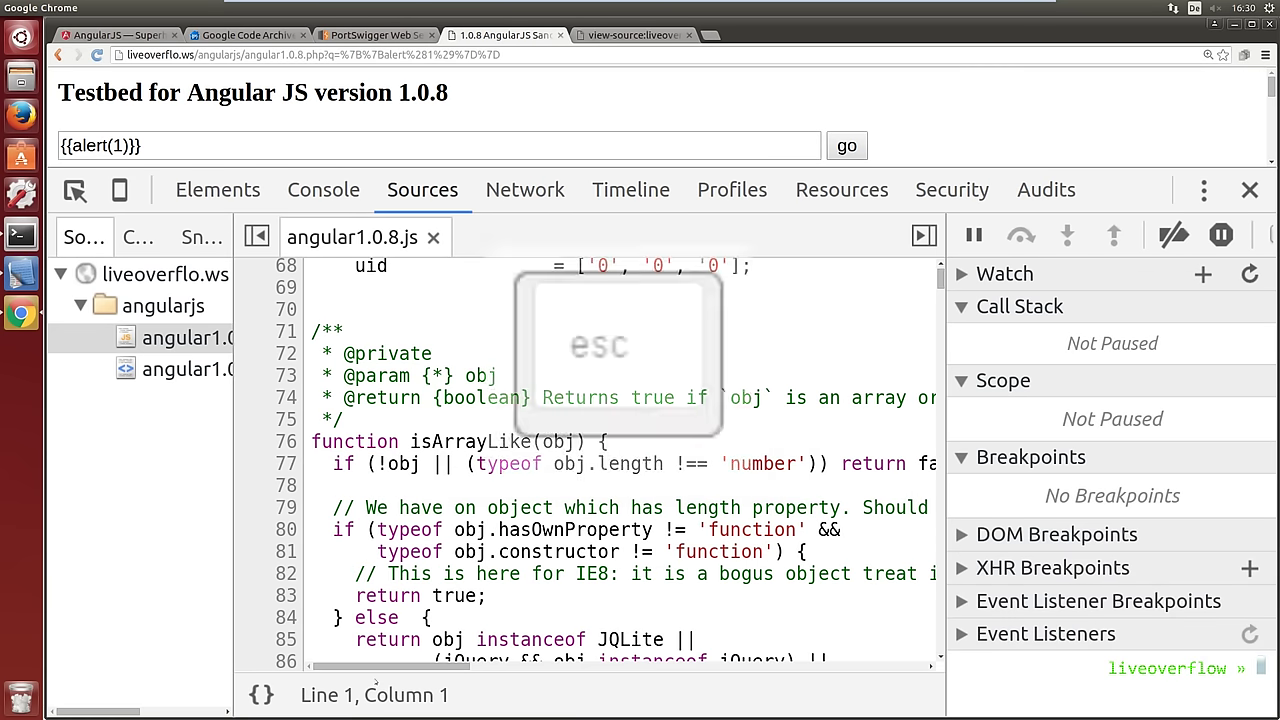
key(Escape)
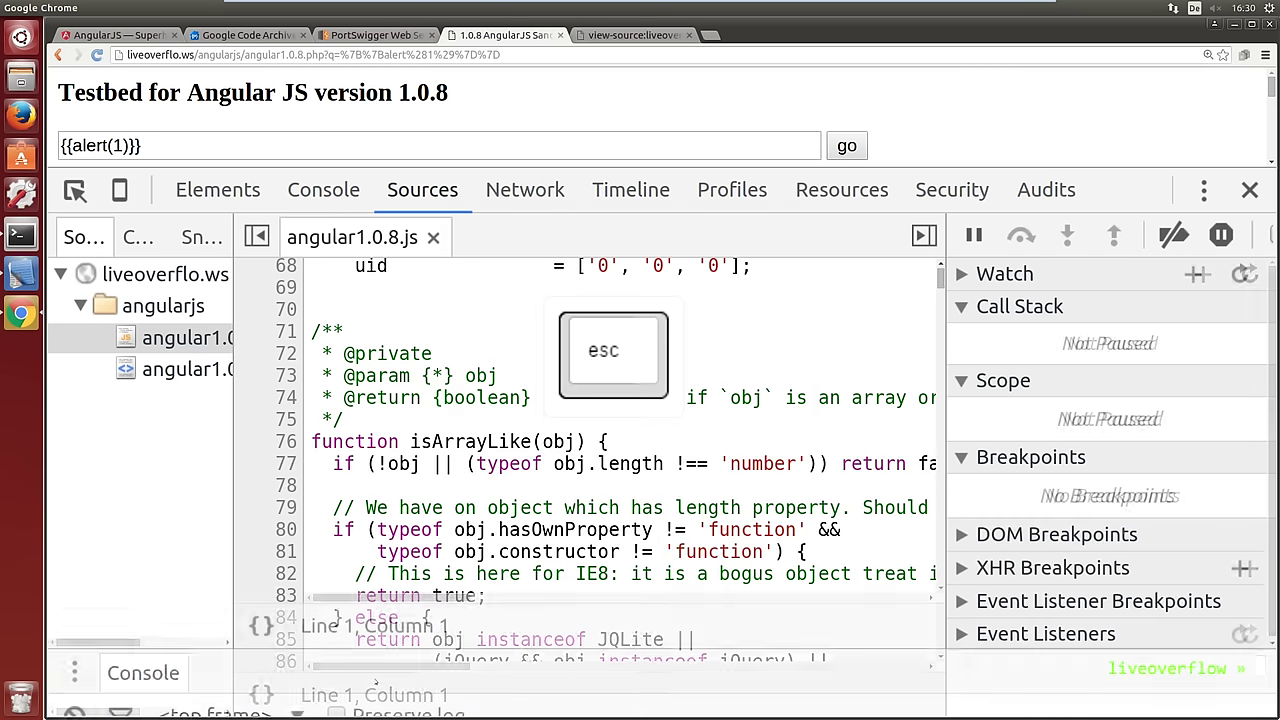
key(Escape)
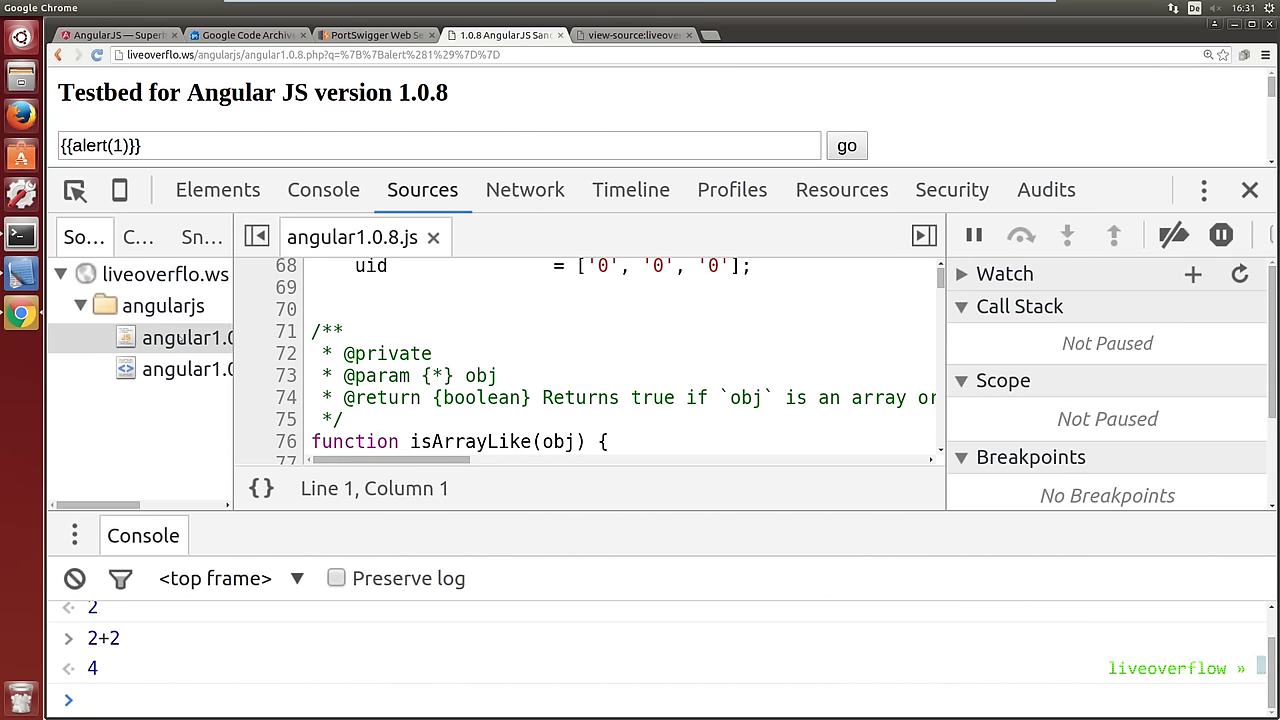
right_click(150, 336)
Open angular1.0.8.js in a new tab and select its file name in the address.
click(227, 386)
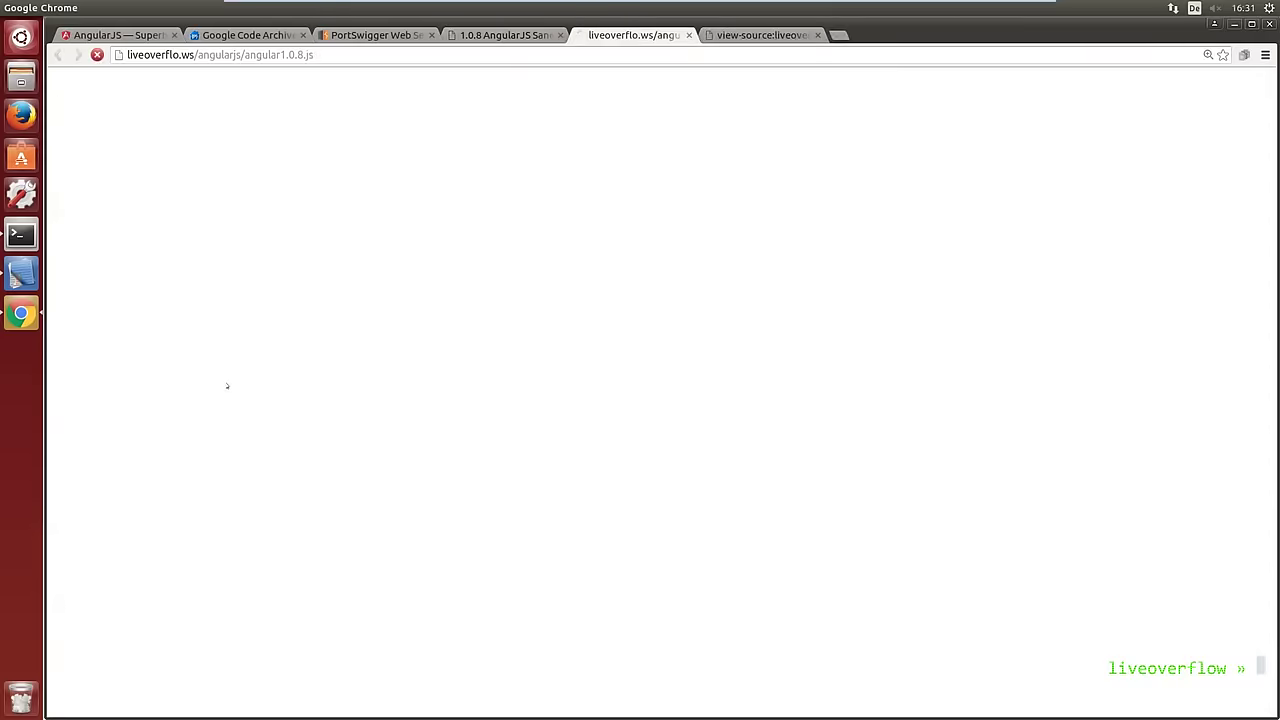
drag(314, 54, 244, 54)
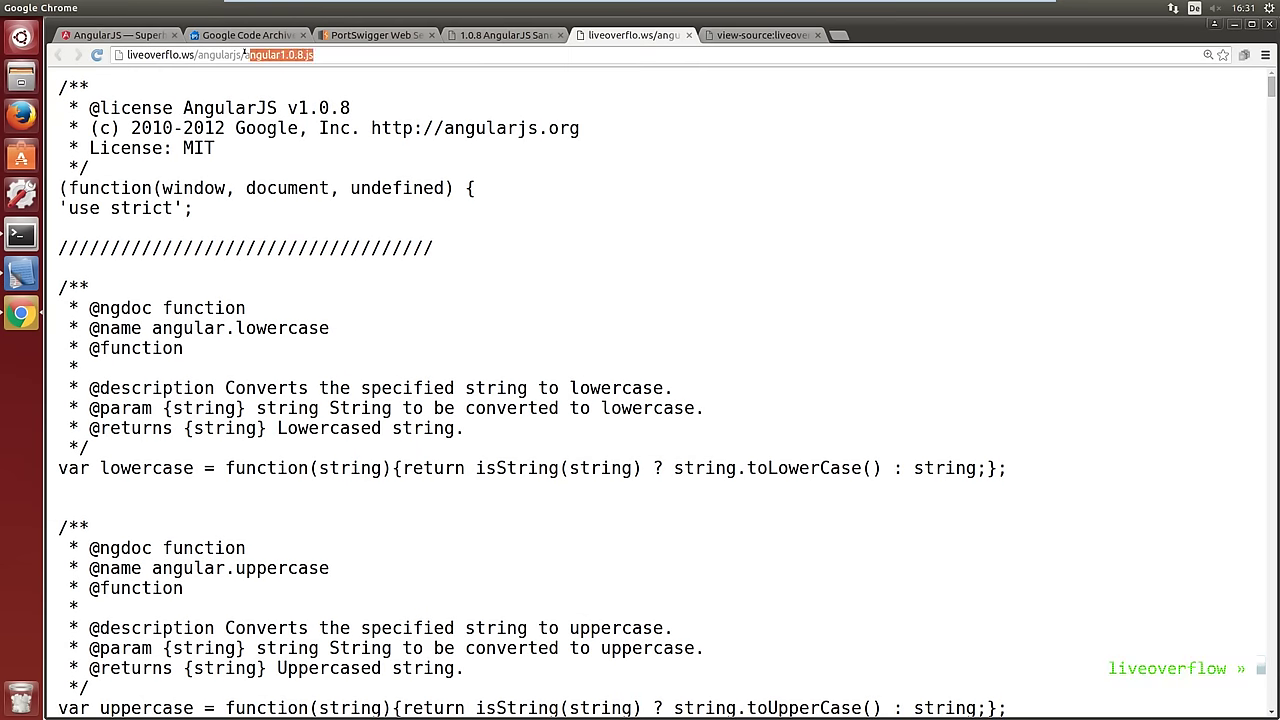
click(435, 128)
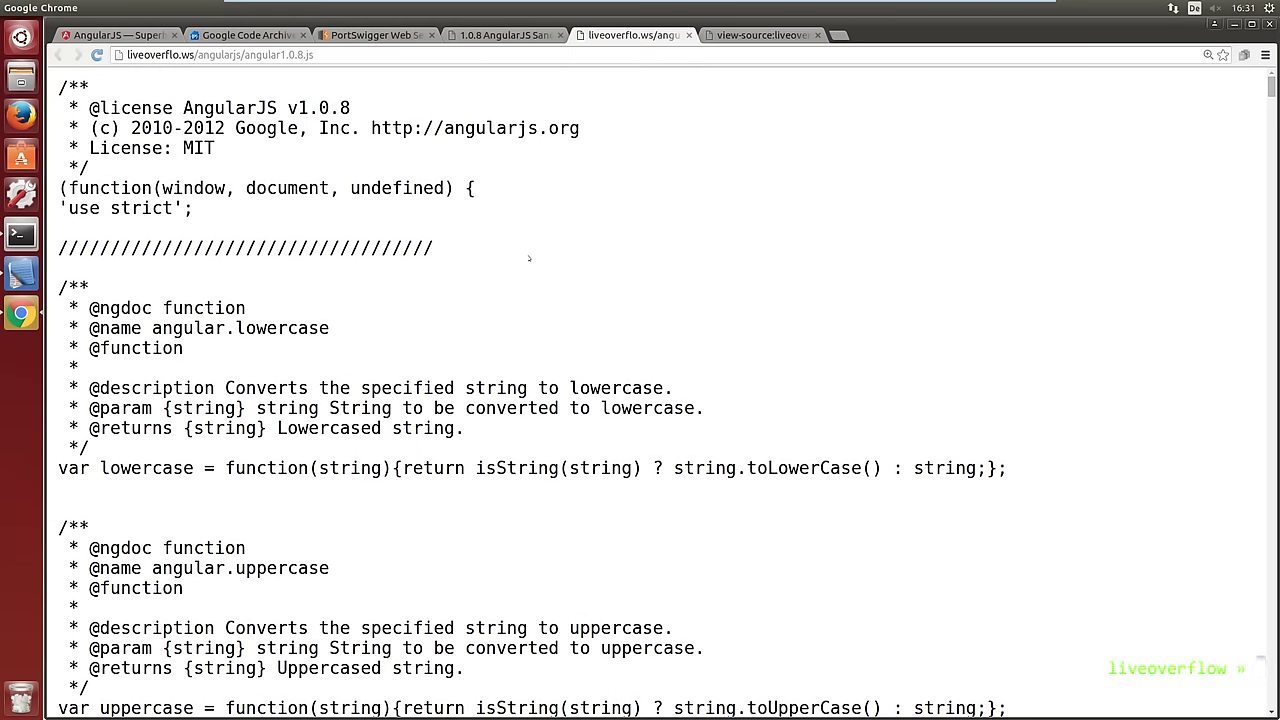
Find 'debugger;' in the script, cycle through its matches, then return to the Sandbox tab.
key(ctrl+f)
text(debugger)
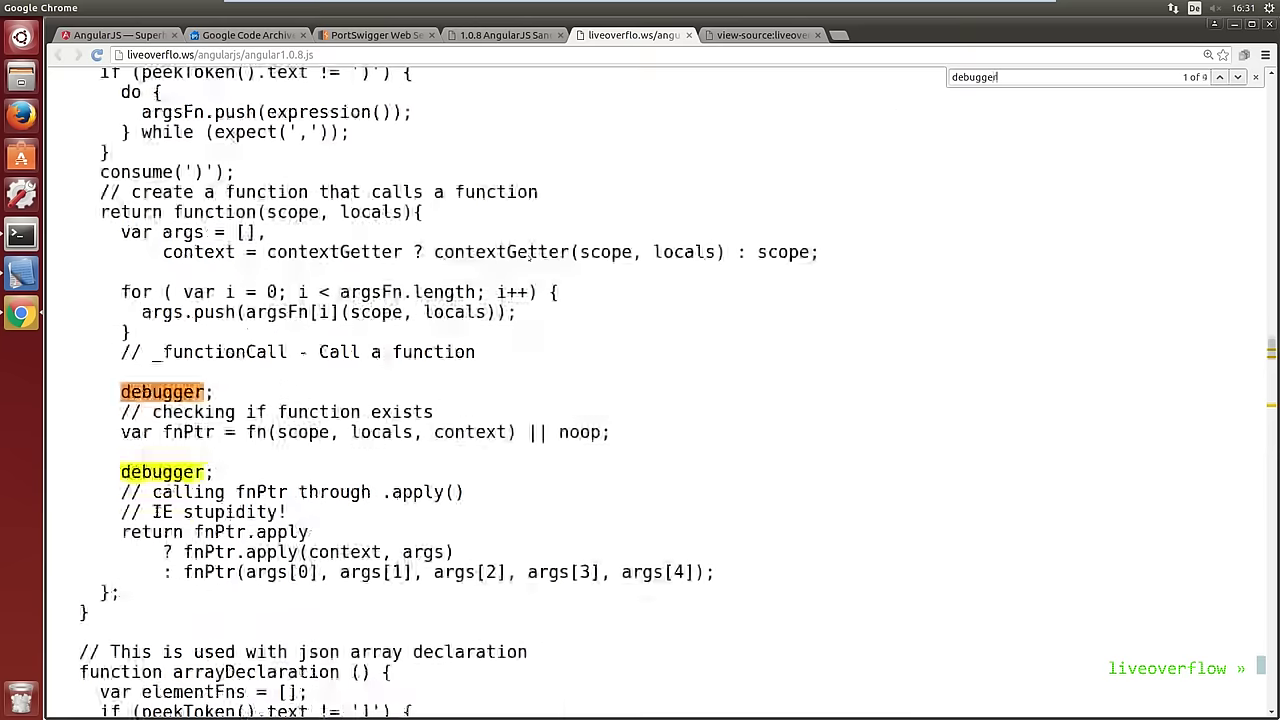
text(;)
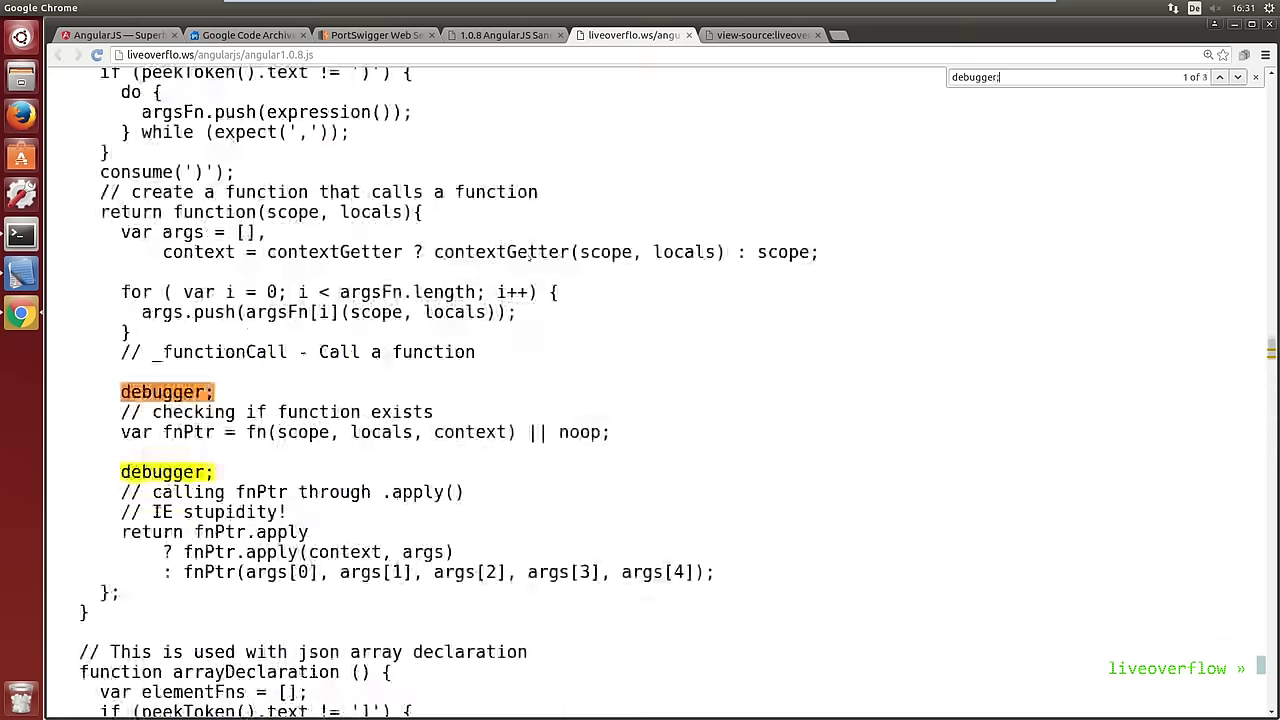
key(Return)
key(Return)
key(Return)
key(Return)
key(Return)
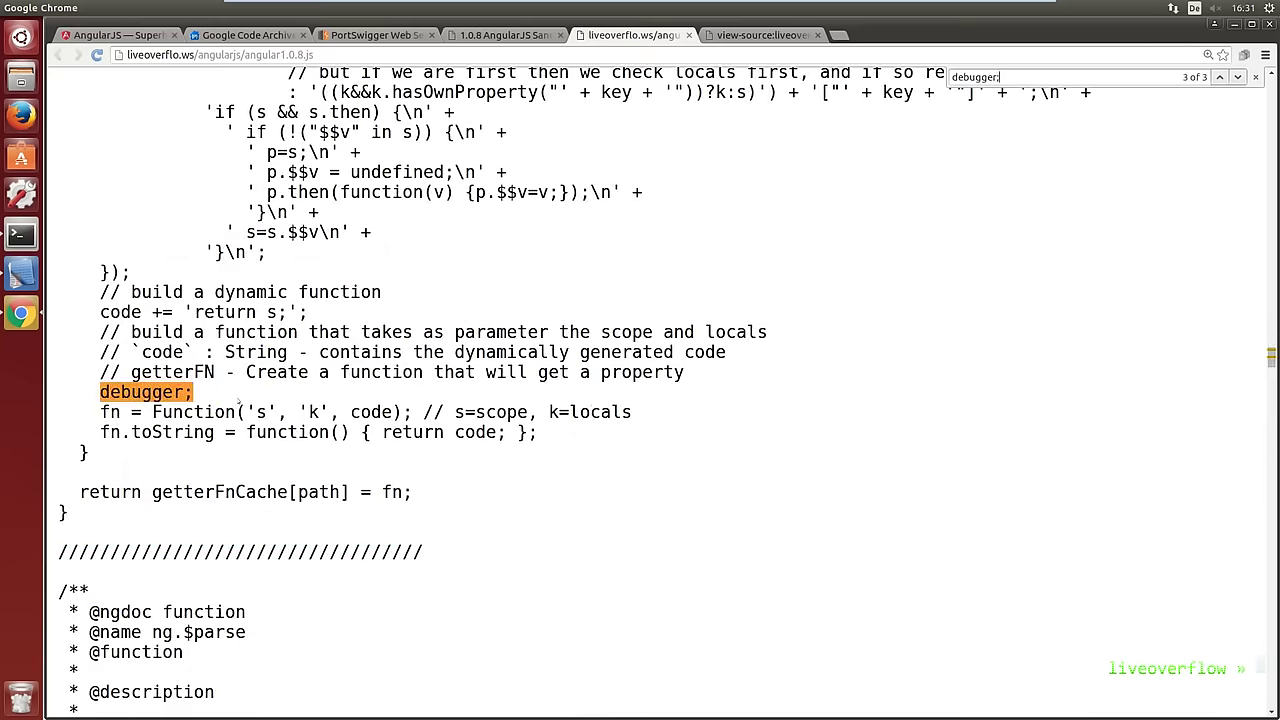
key(Return)
key(Return)
key(Return)
key(Return)
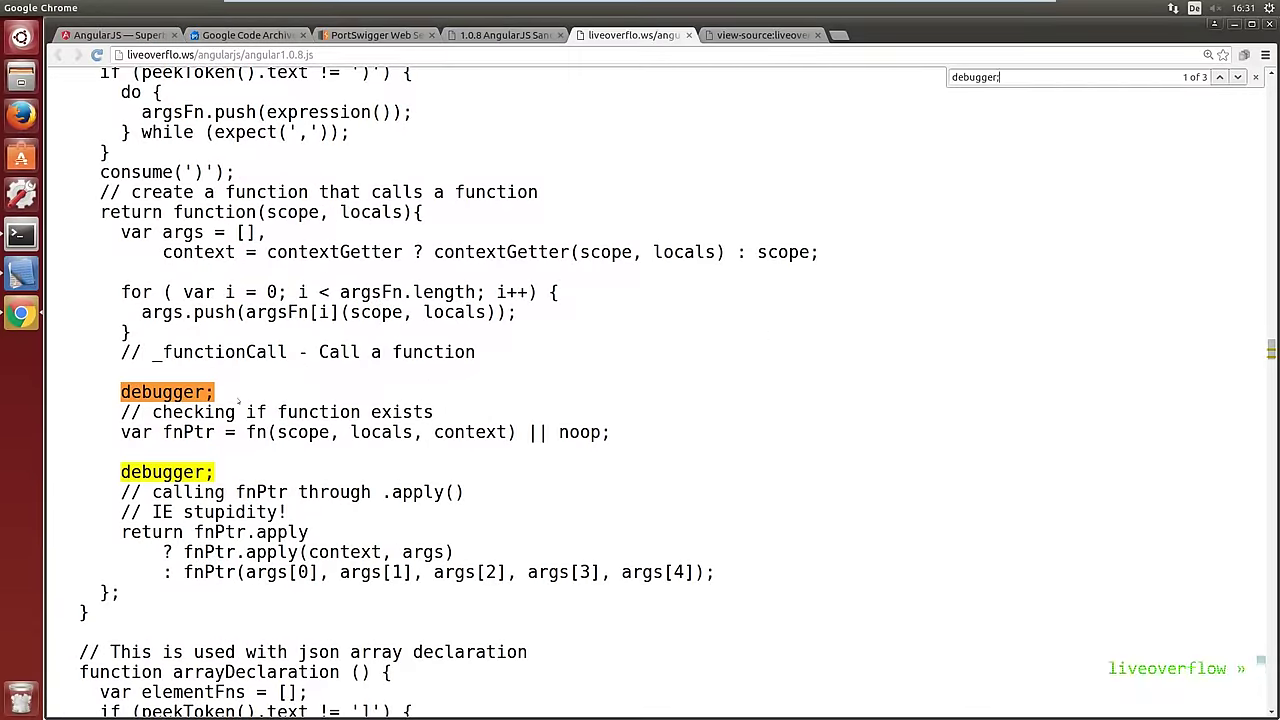
click(500, 38)
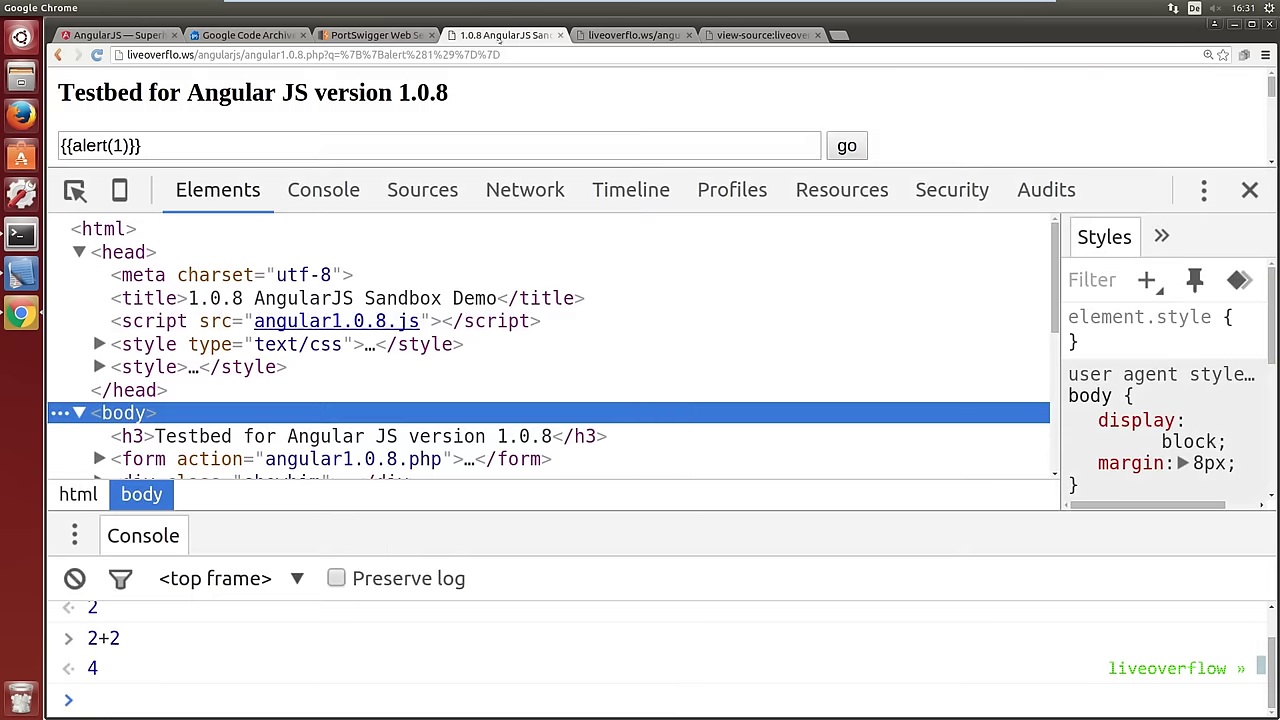